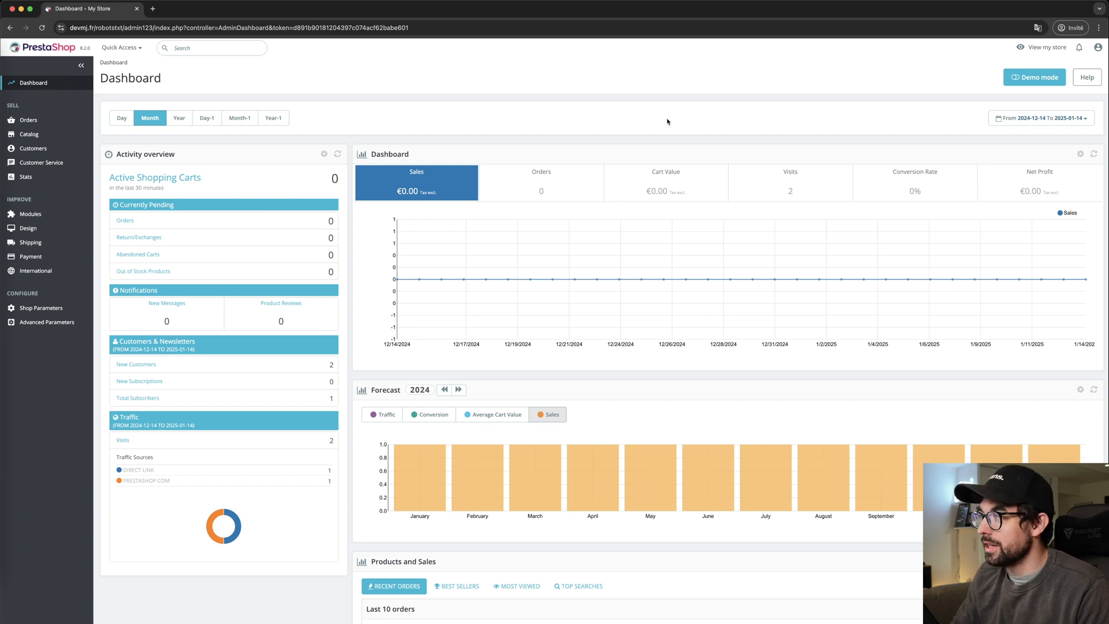
- Open the shop's storefront and load its robots.txt file at devmj.fr/robotstxt/robots.txt
click(1048, 48)
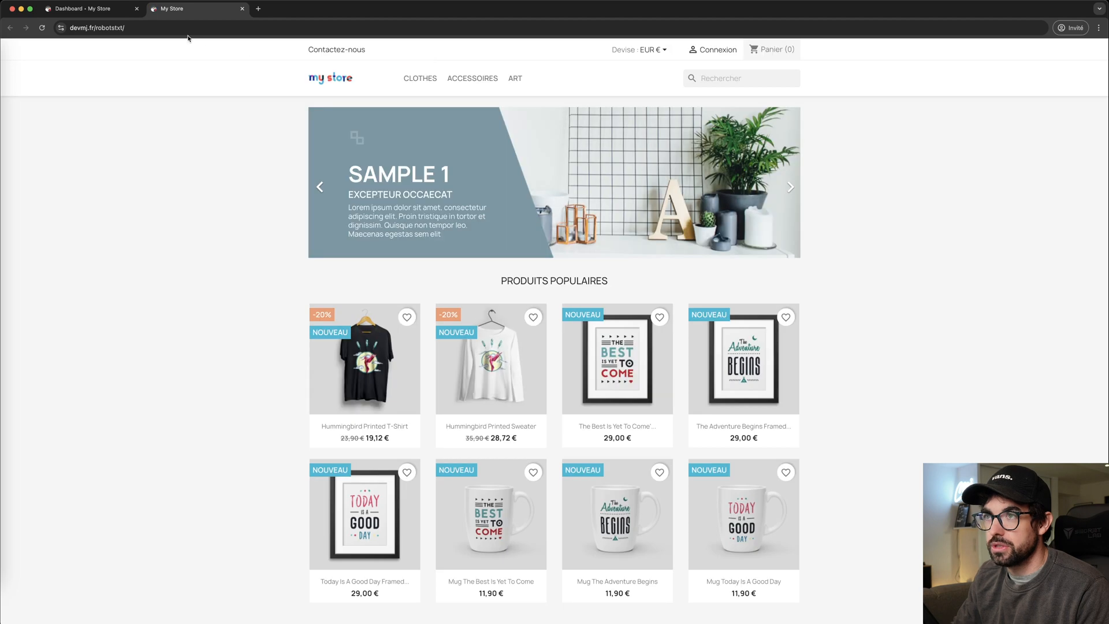
click(194, 29)
click(214, 30)
text(robots.txt)
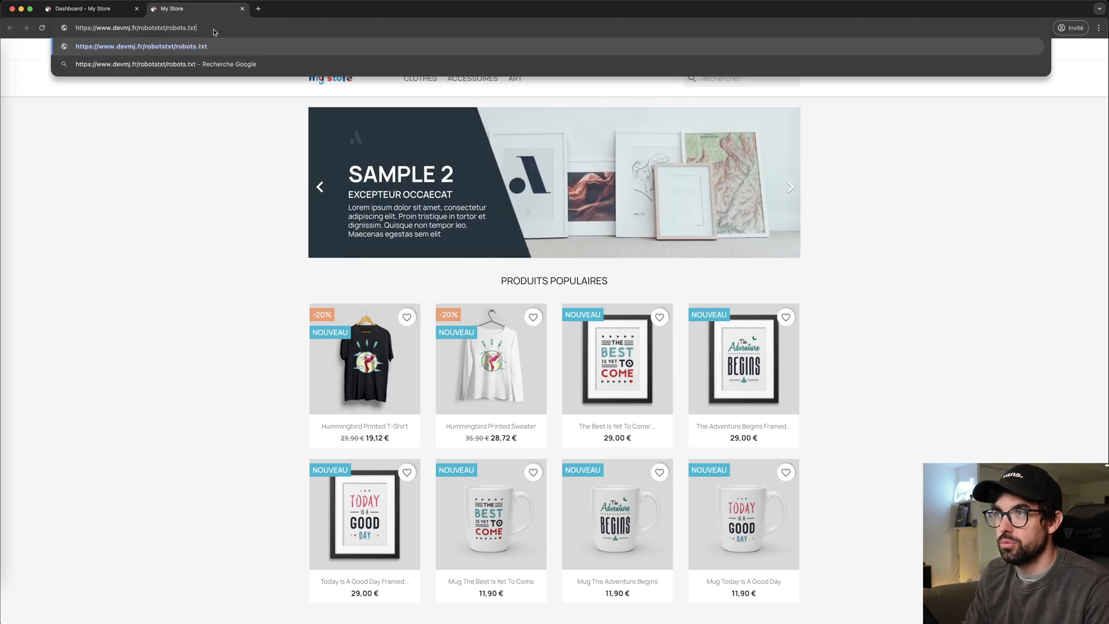
key(Return)
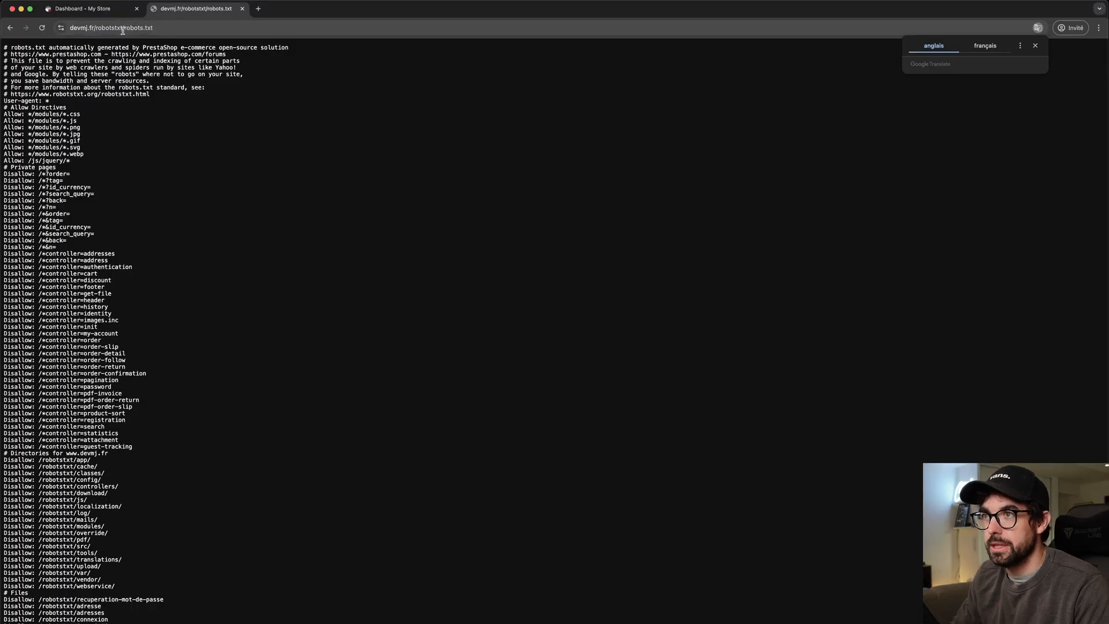
drag(94, 29, 123, 31)
key(BackSpace)
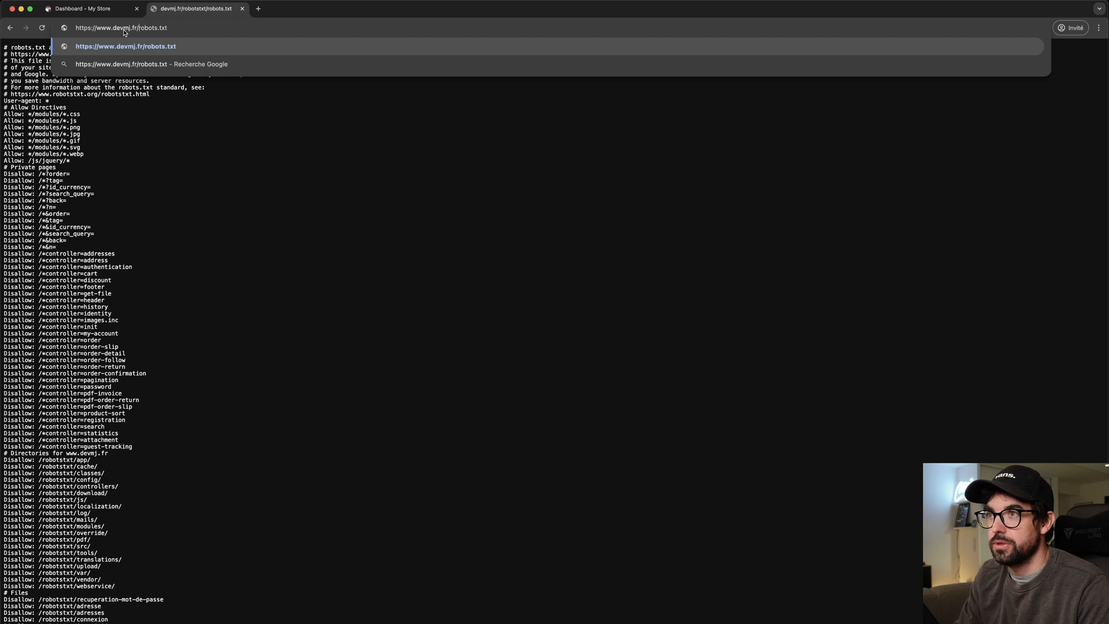
key(Escape)
- Look through the Allow directives, private pages, directories and files listed in the shop's robots.txt
drag(8, 46, 148, 178)
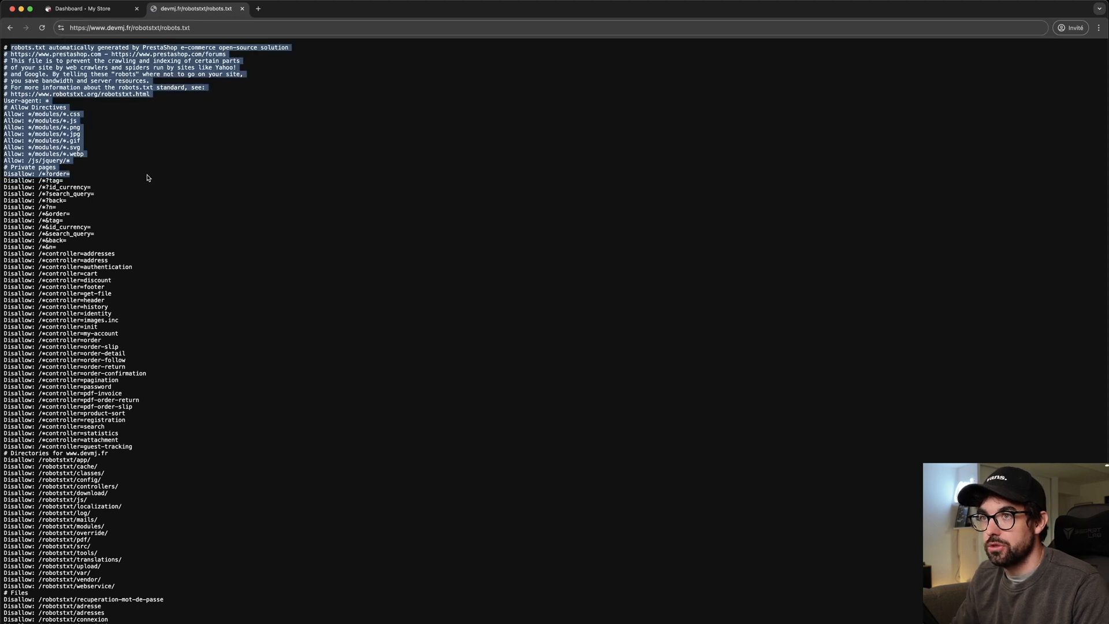
scroll(147, 178, down, 3)
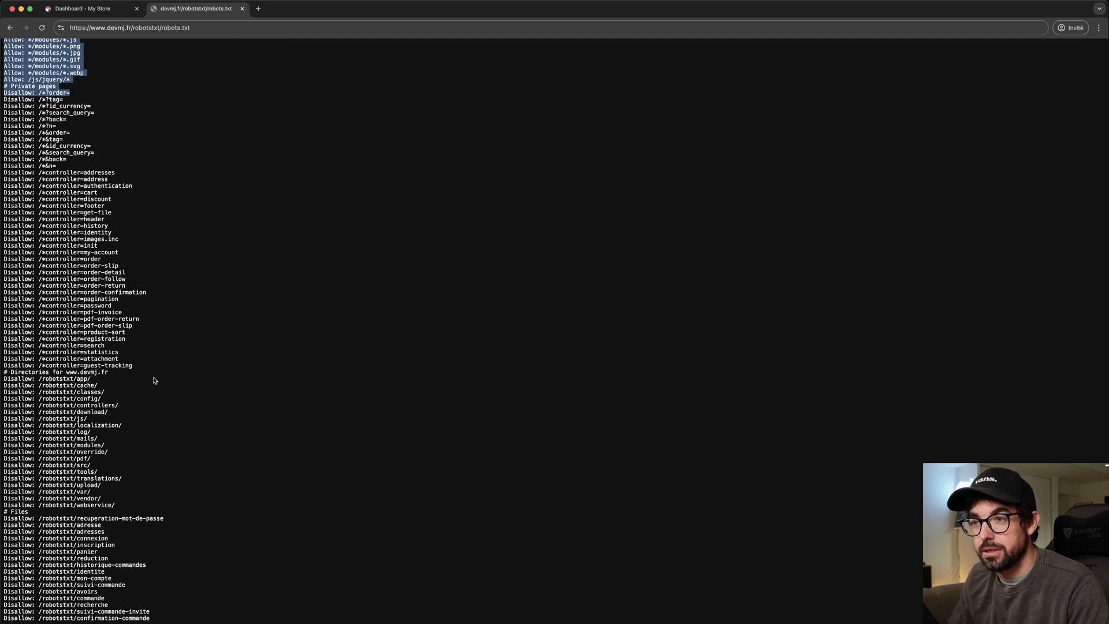
scroll(154, 380, up, 3)
click(217, 294)
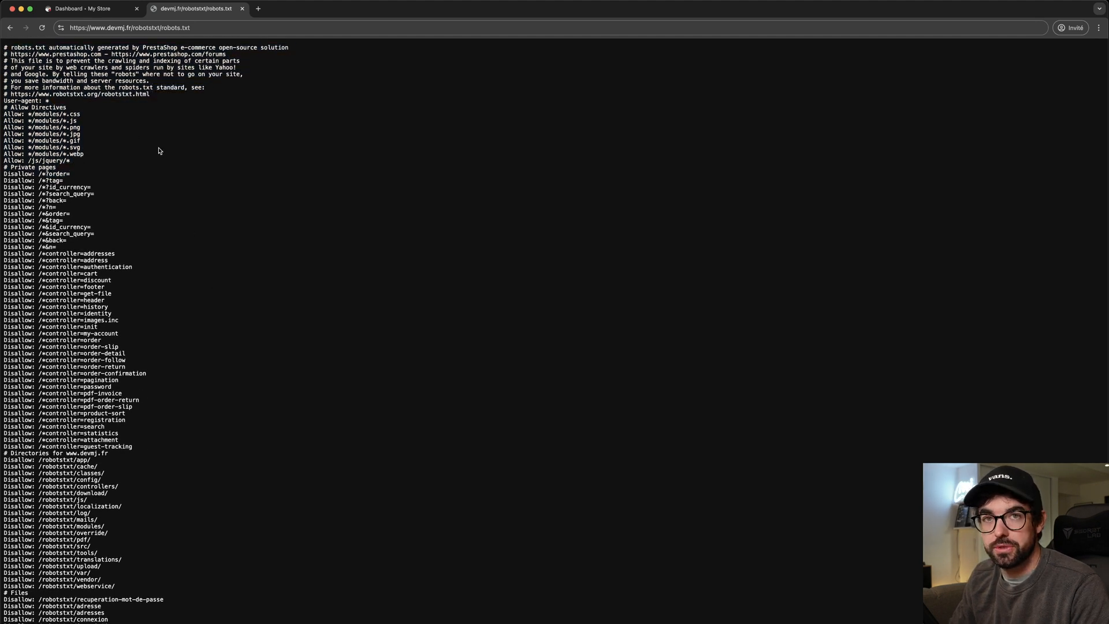
scroll(160, 151, down, 3)
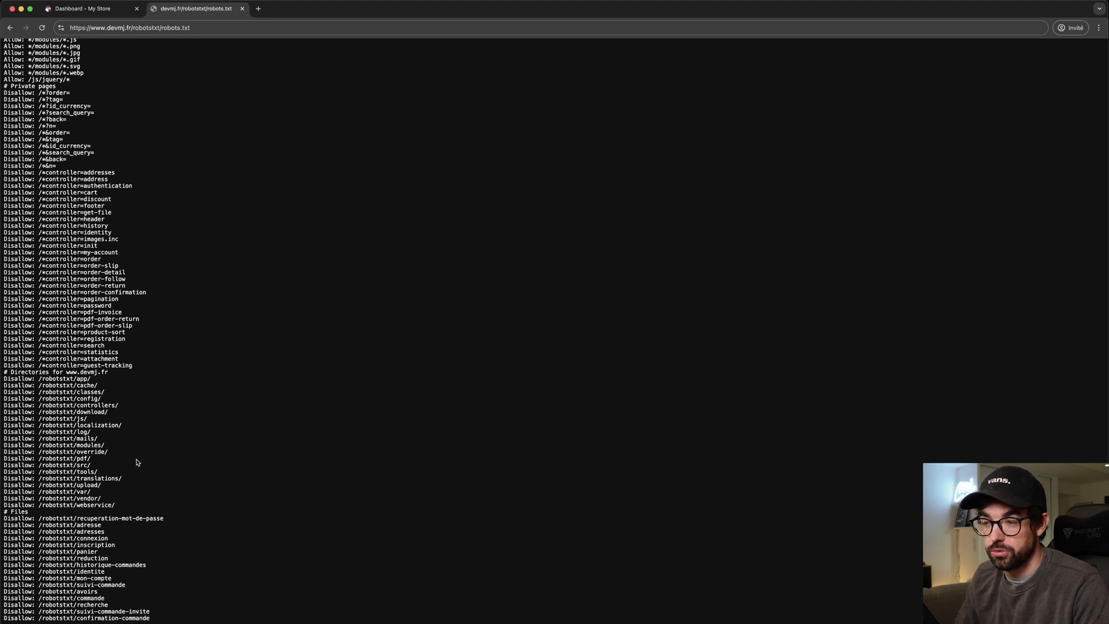
scroll(138, 462, up, 3)
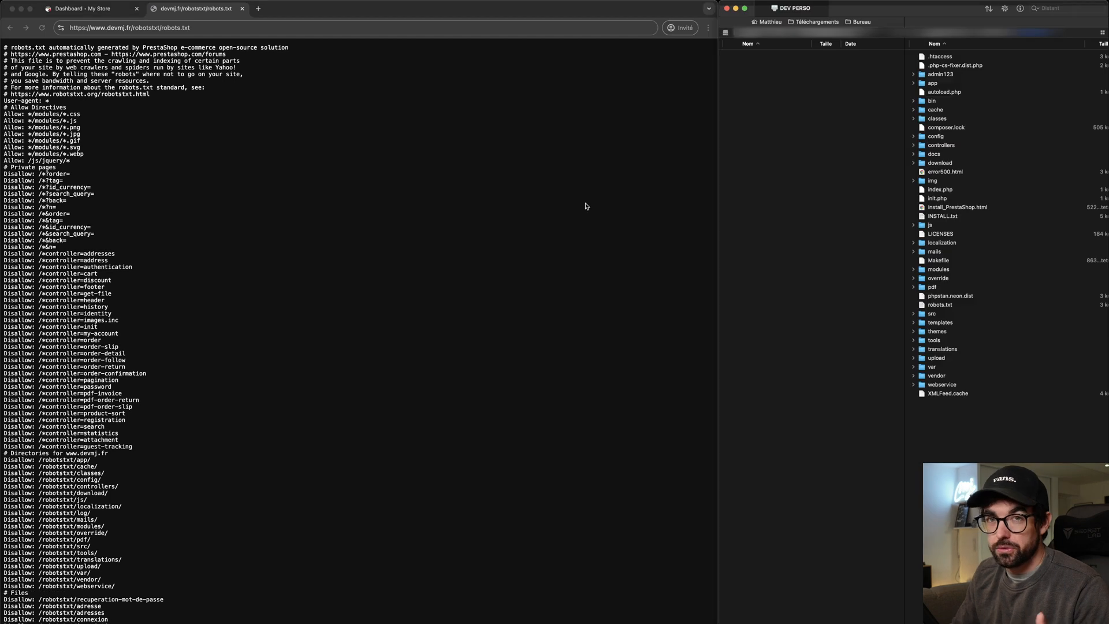
- Switch to the FTP client, open robots.txt from the shop's root folder, review its directives and close the file
click(867, 217)
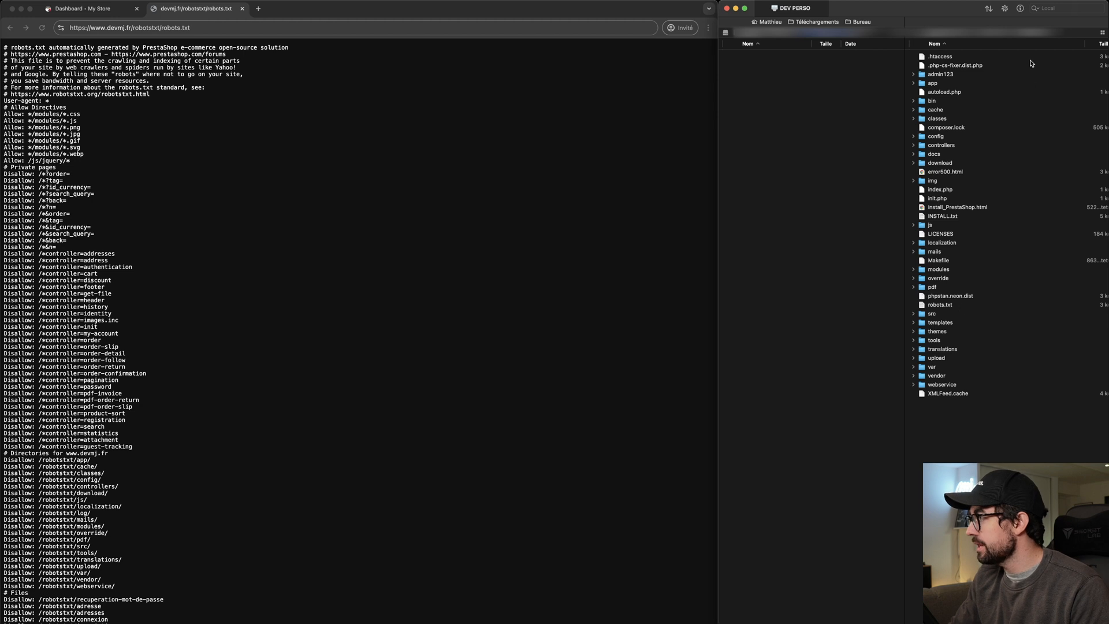
click(966, 191)
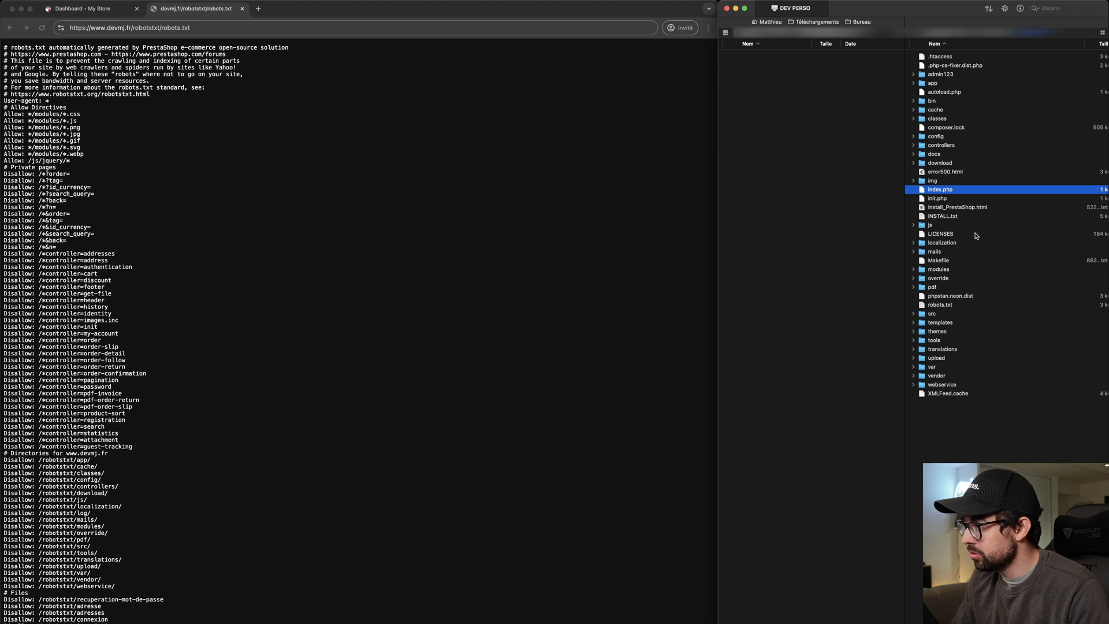
click(959, 307)
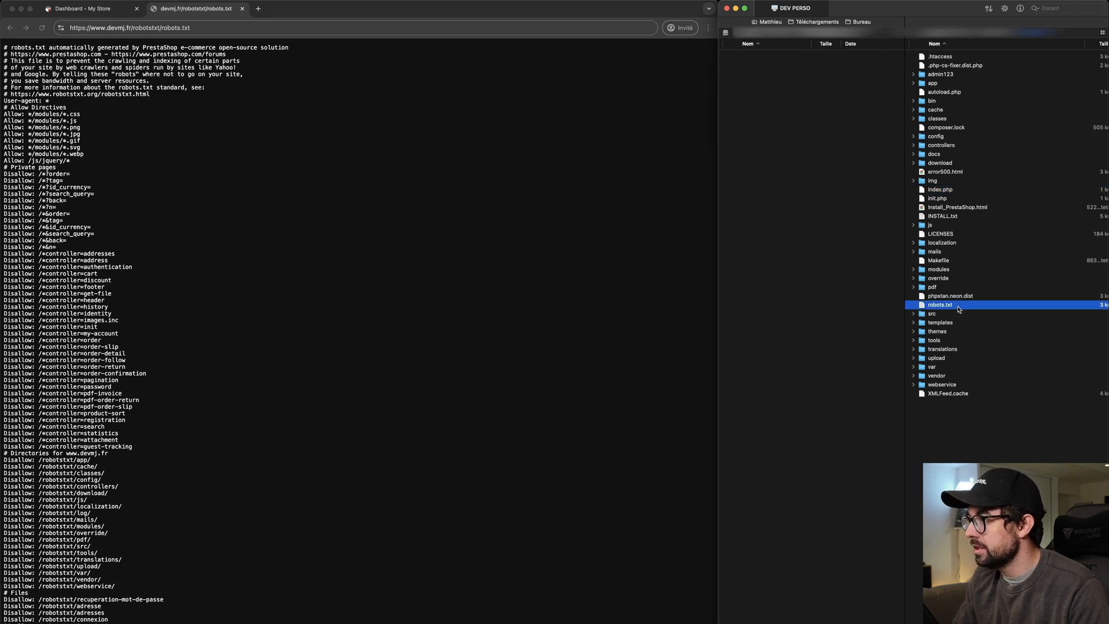
double_click(957, 309)
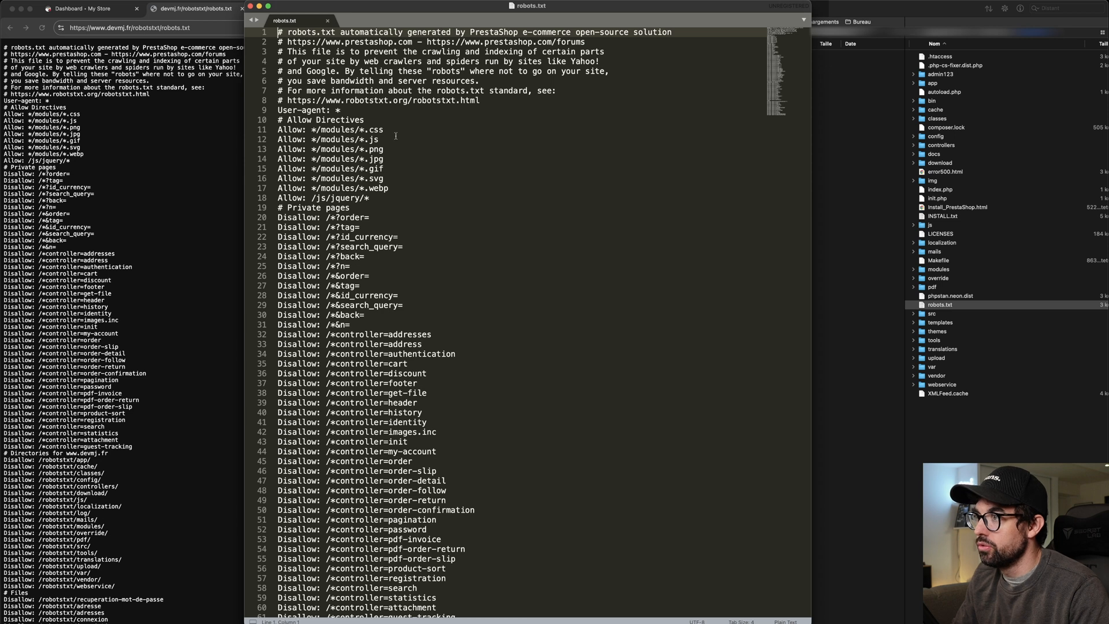
scroll(396, 136, down, 5)
scroll(95, 200, down, 2)
scroll(451, 300, down, 2)
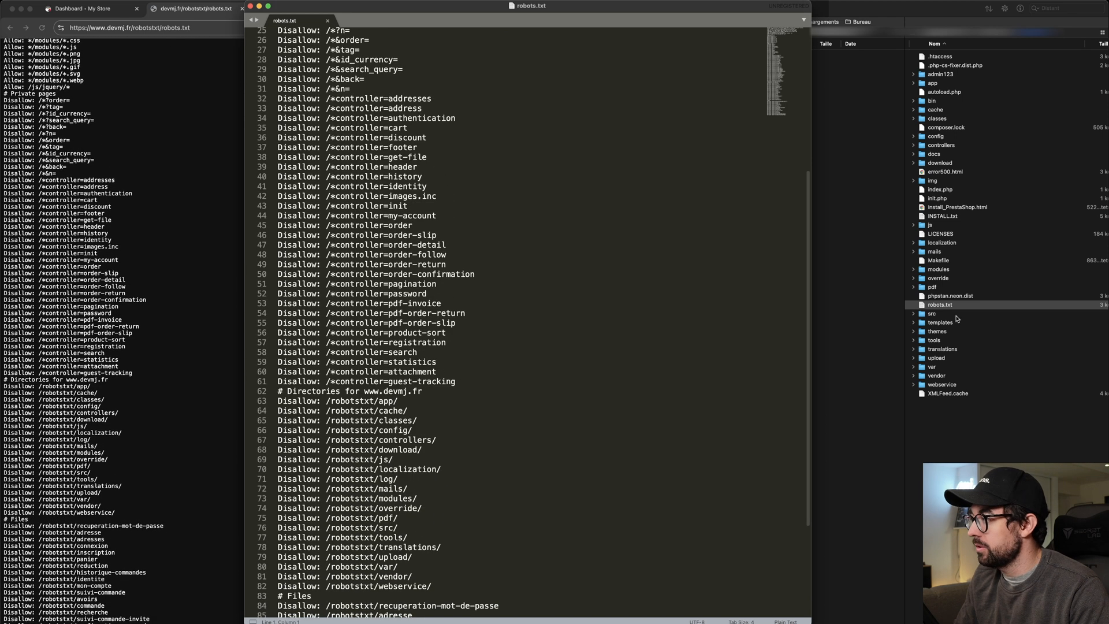
click(250, 6)
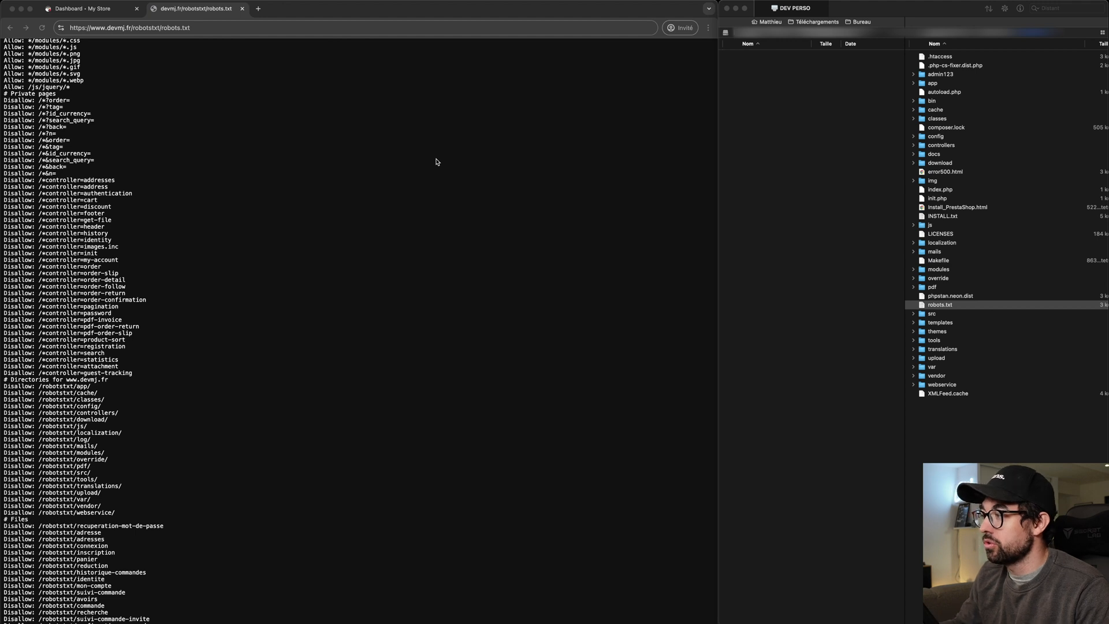
scroll(437, 165, up, 5)
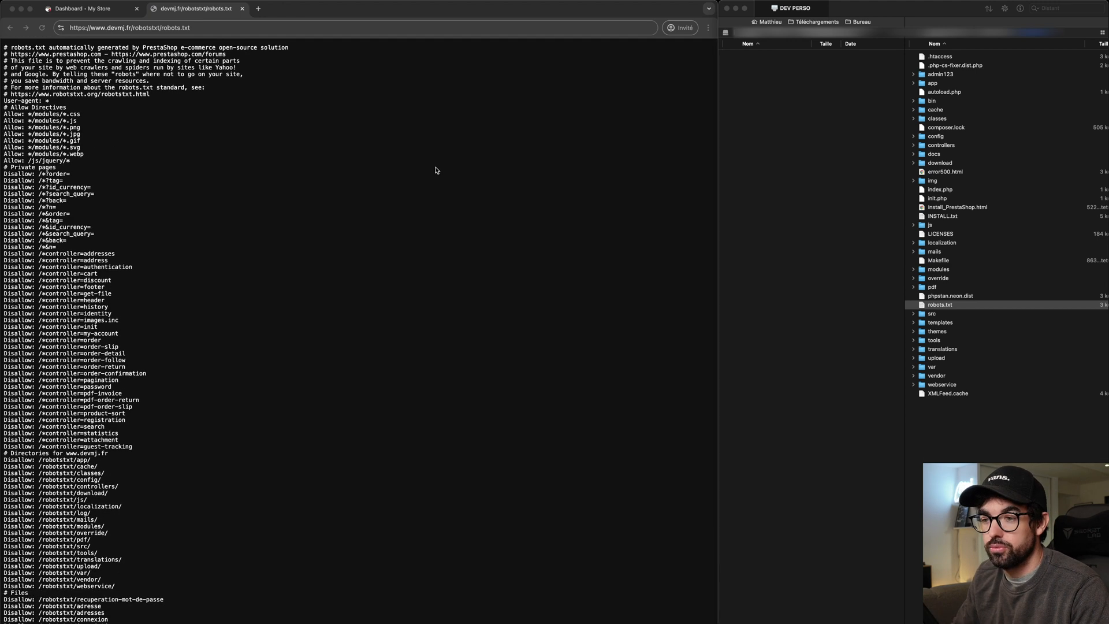
scroll(463, 191, down, 3)
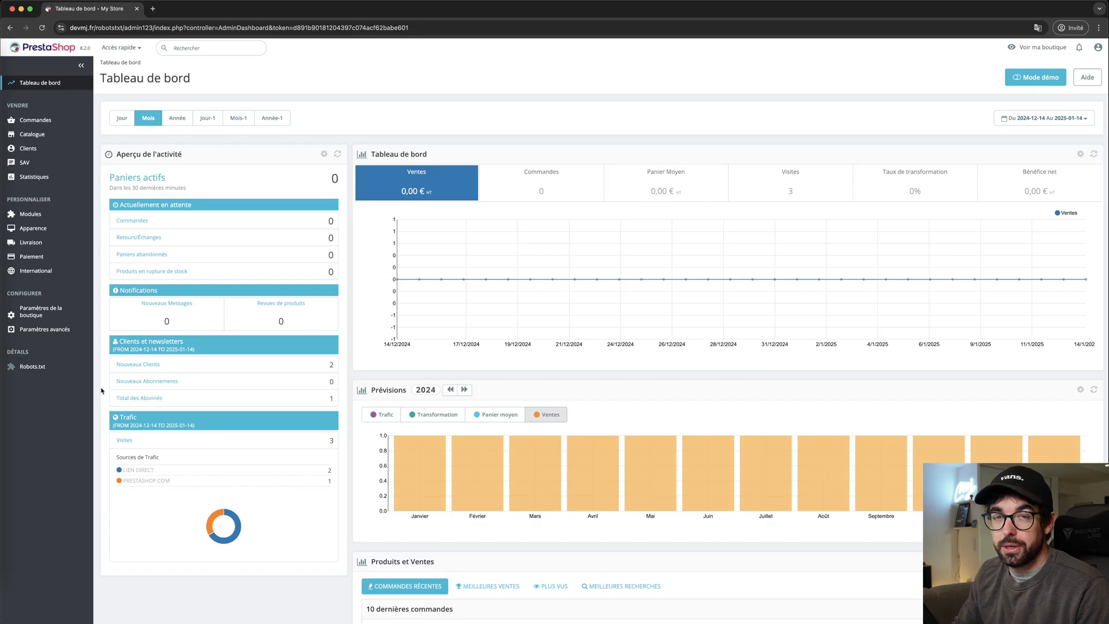
- Go to the Trafic et SEO settings of the shop and find the "Génération du fichier robots.txt" section
mouse_move(53, 310)
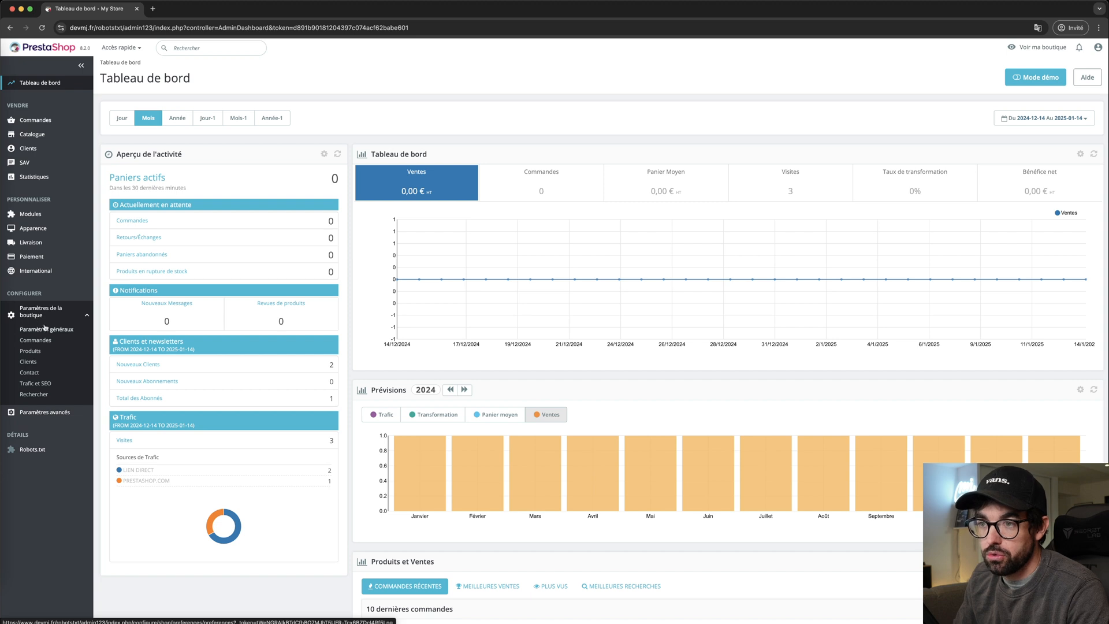
click(41, 384)
scroll(651, 334, down, 20)
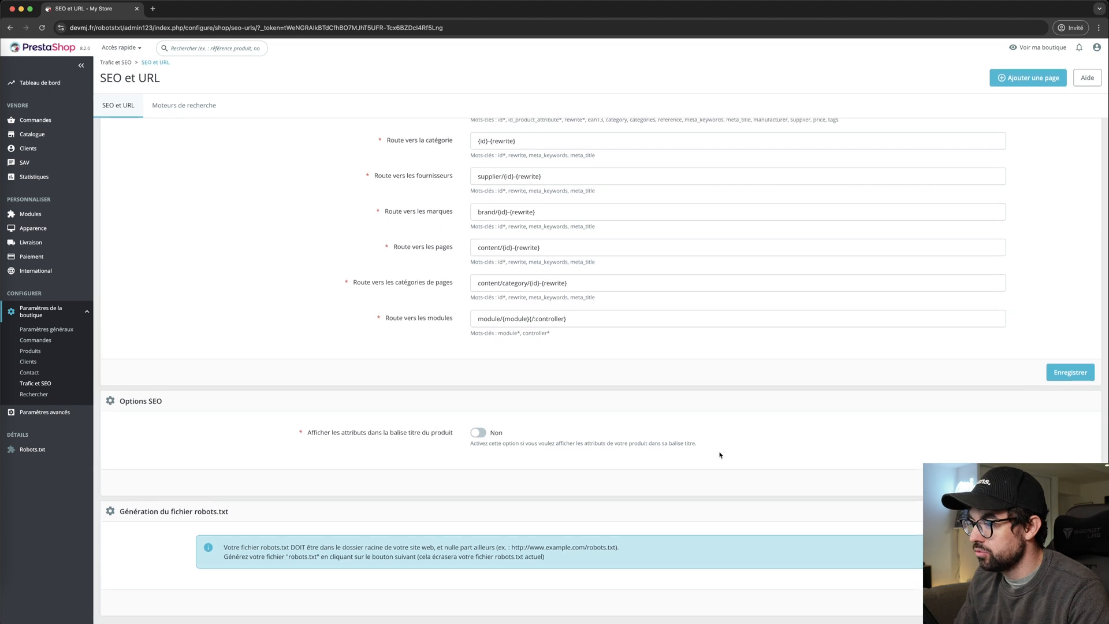
drag(248, 503, 138, 508)
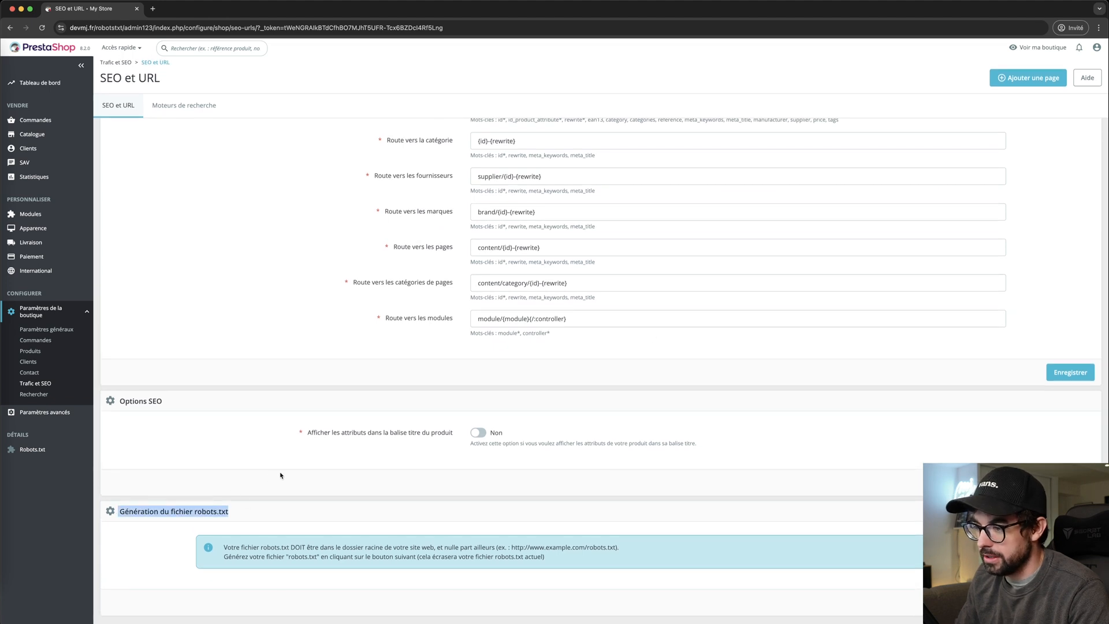
- Read the notice about the robots.txt location and generate the shop's robots.txt file
drag(223, 550, 617, 548)
click(525, 547)
click(556, 546)
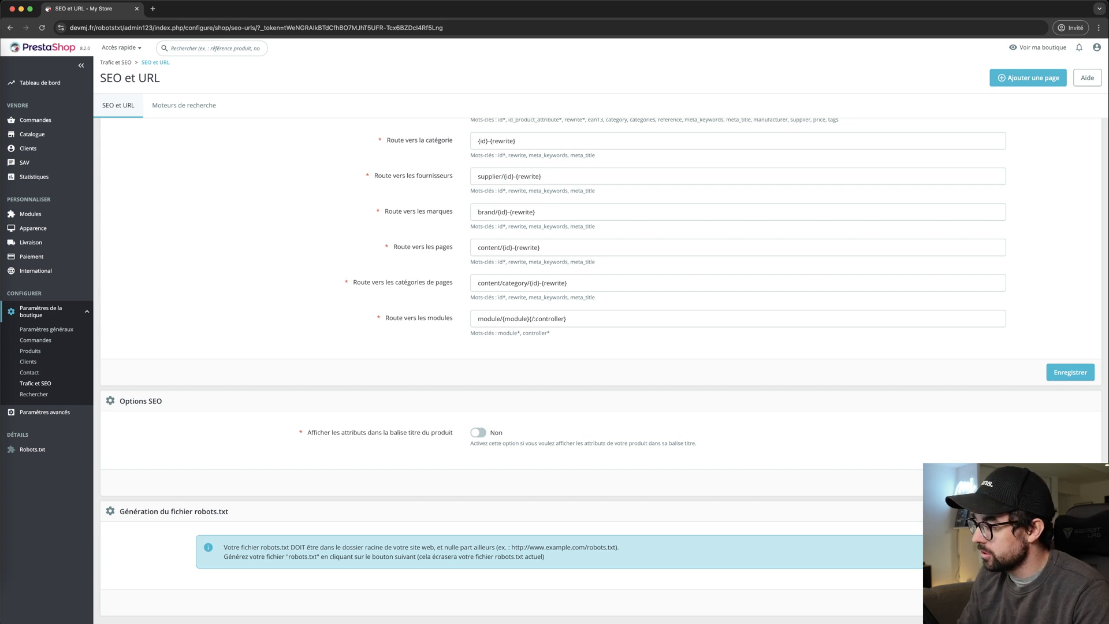
click(1038, 602)
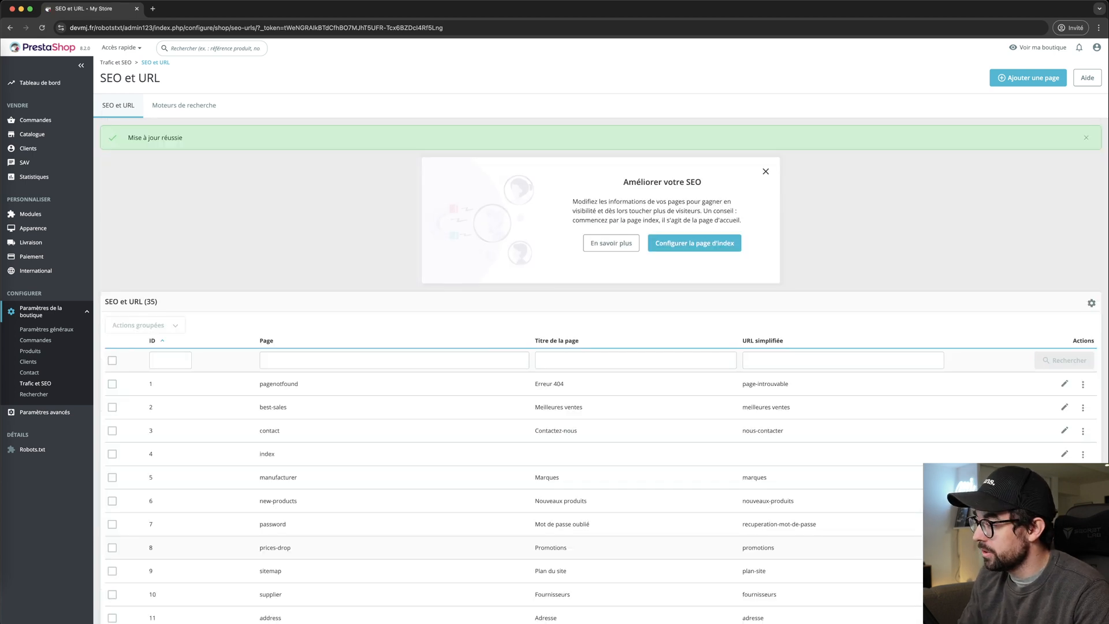
drag(186, 142, 122, 142)
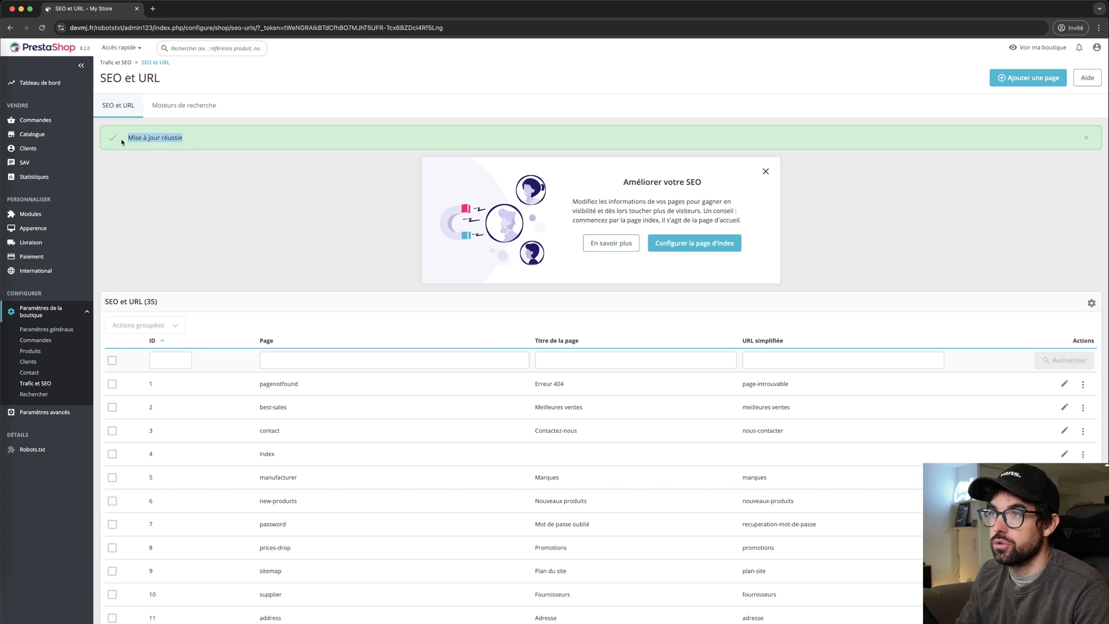
- View the shop's front office and load the regenerated robots.txt from the robotstxt folder
click(1037, 48)
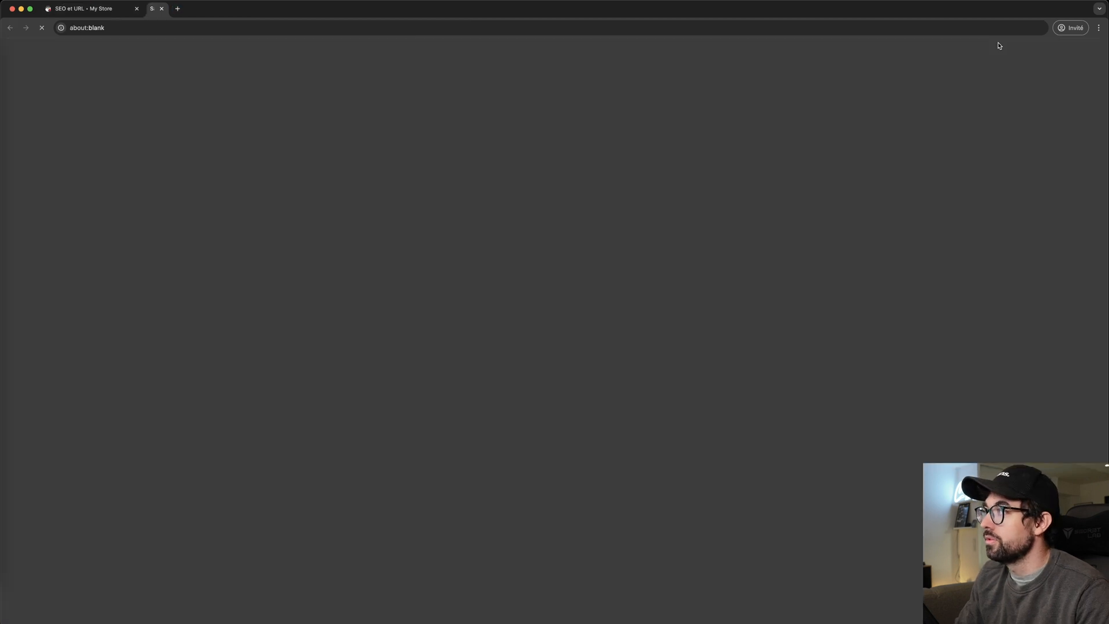
click(245, 27)
text(robots.txt/ro)
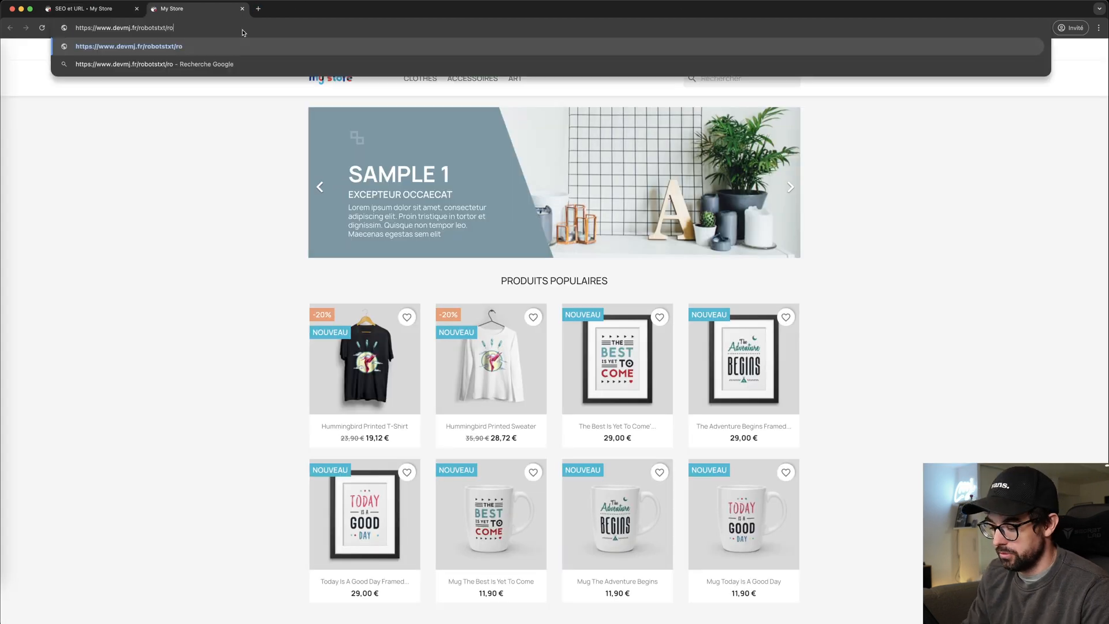
key(Return)
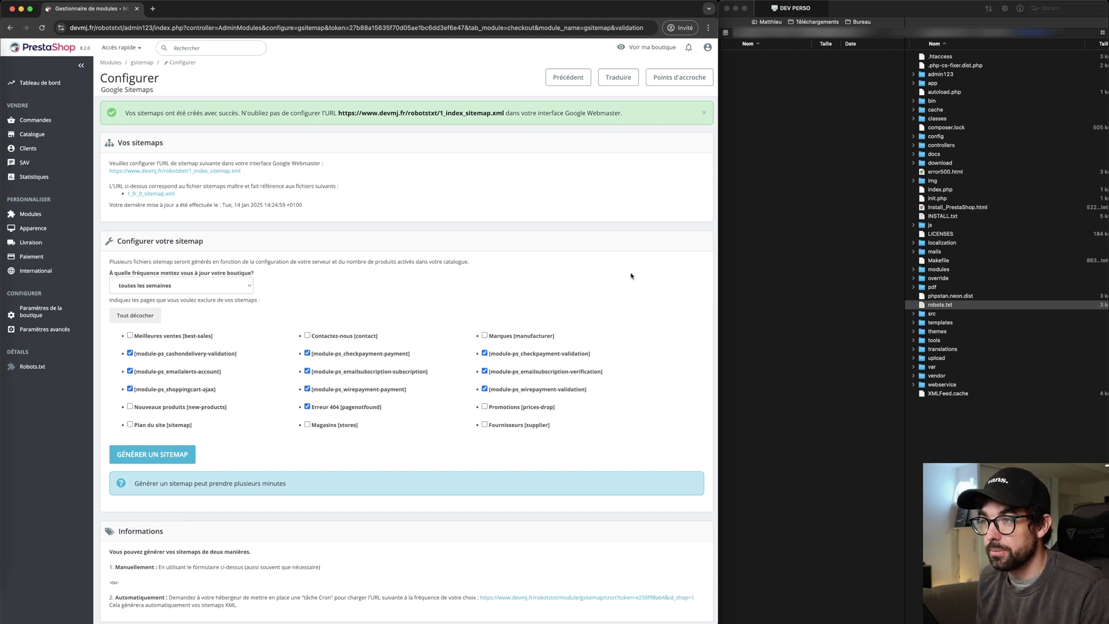
- Open robots.txt from the FTP client for editing and shrink its window beside the Google Sitemaps configuration page
click(945, 429)
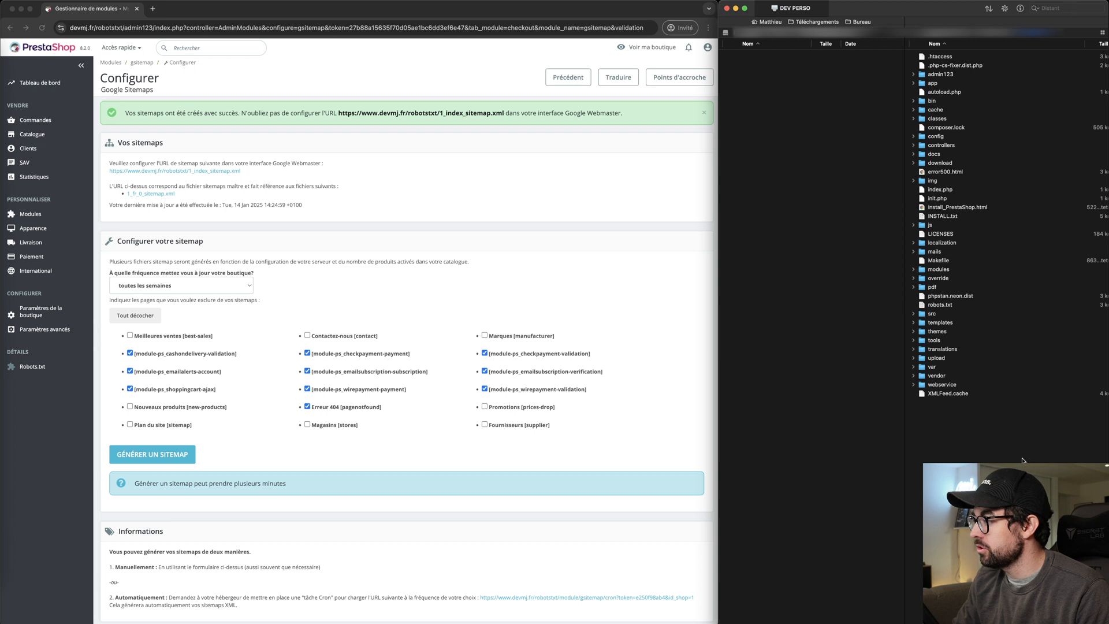
double_click(953, 308)
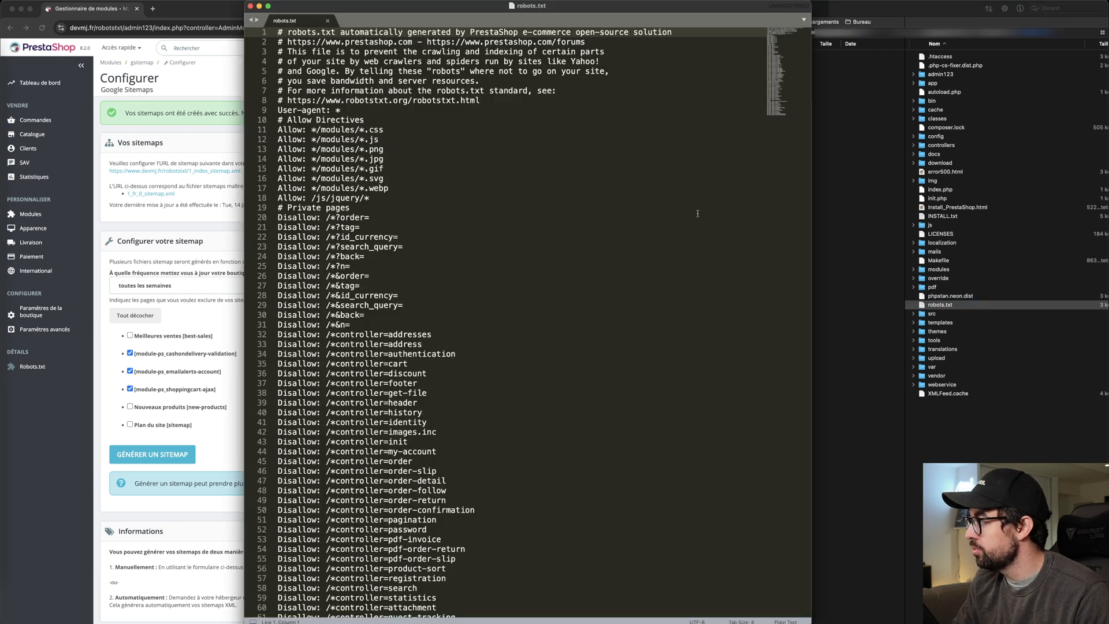
drag(760, 353, 760, 462)
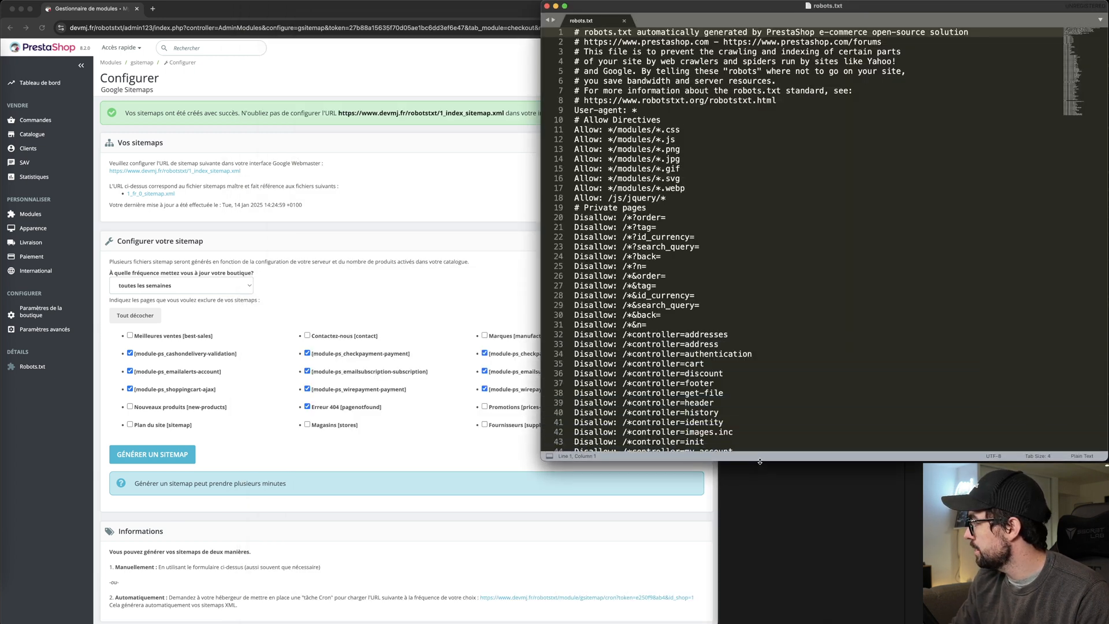
- Open the sitemap index link 1_index_sitemap.xml from the Google Sitemaps configuration and copy its full URL
click(263, 200)
click(225, 173)
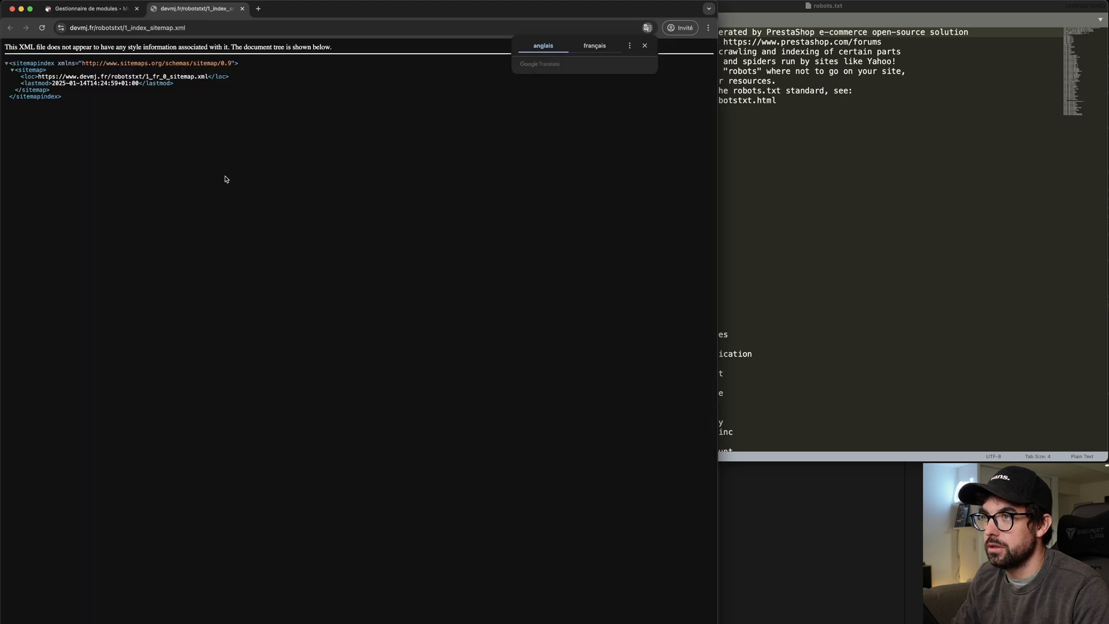
click(120, 23)
key(super+c)
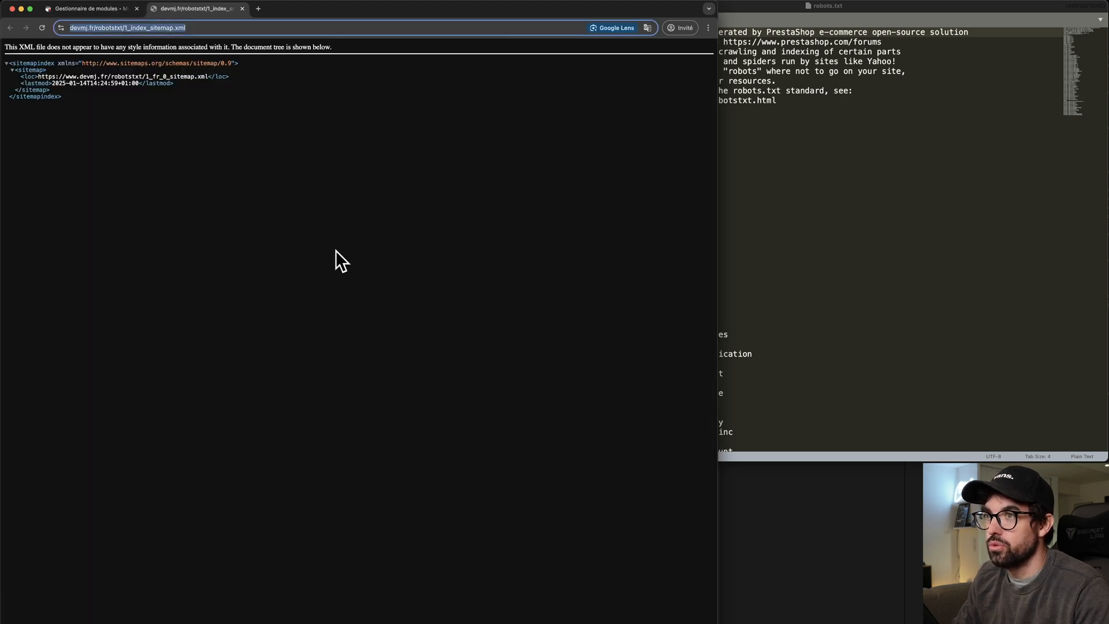
click(849, 218)
scroll(765, 247, down, 10)
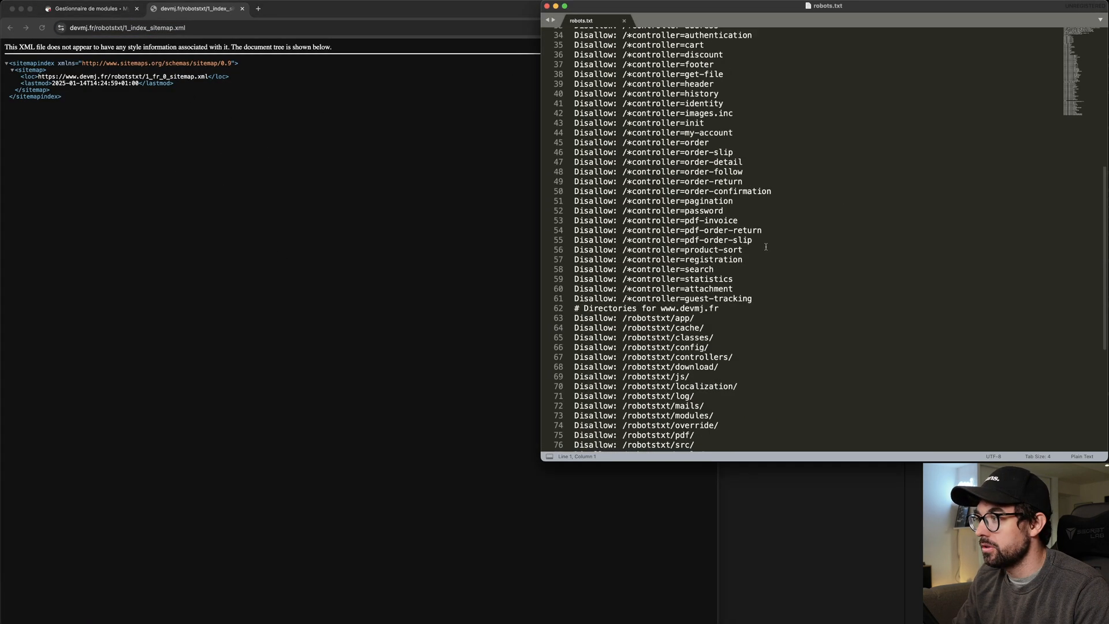
click(791, 449)
key(Return)
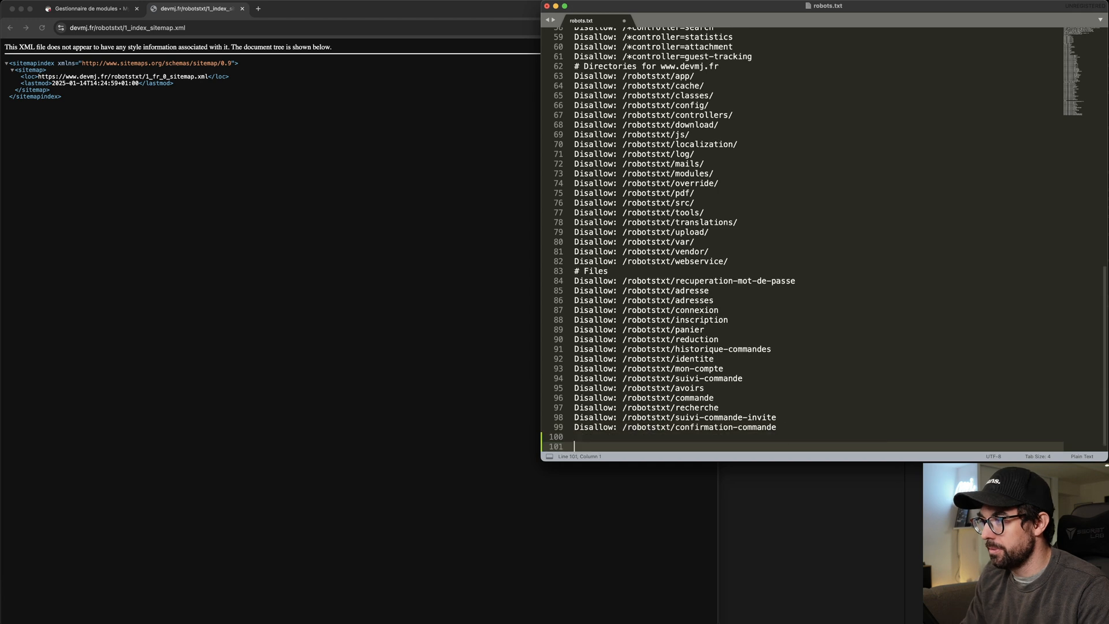
text(sitemap:)
key(super+v)
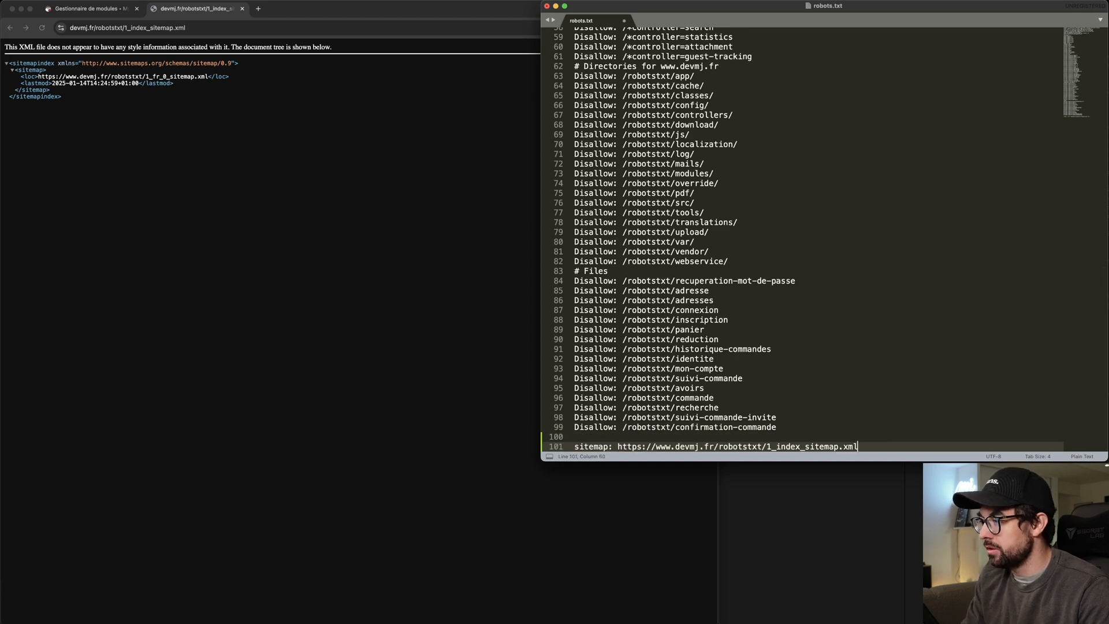
key(super+s)
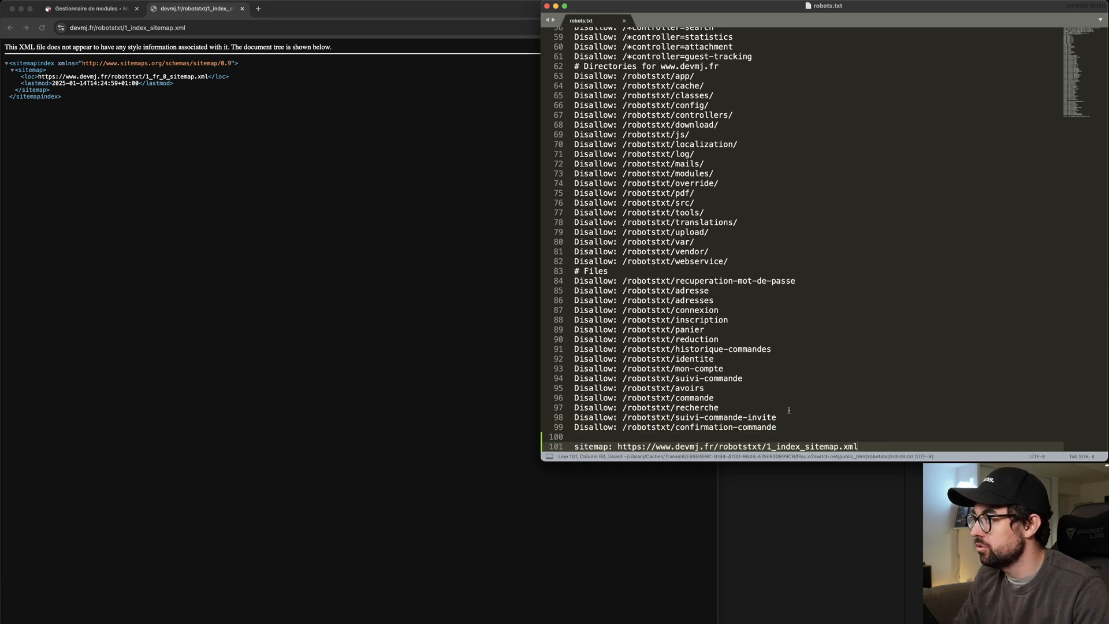
click(771, 496)
click(172, 63)
click(146, 27)
drag(160, 27, 257, 33)
text(/robots.txt)
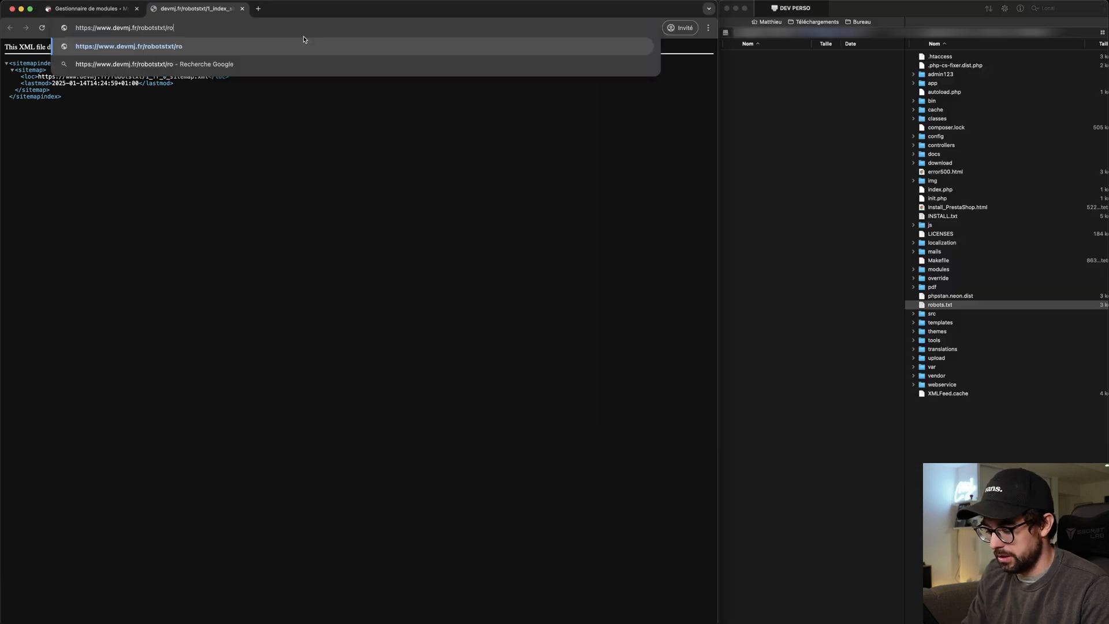
key(Return)
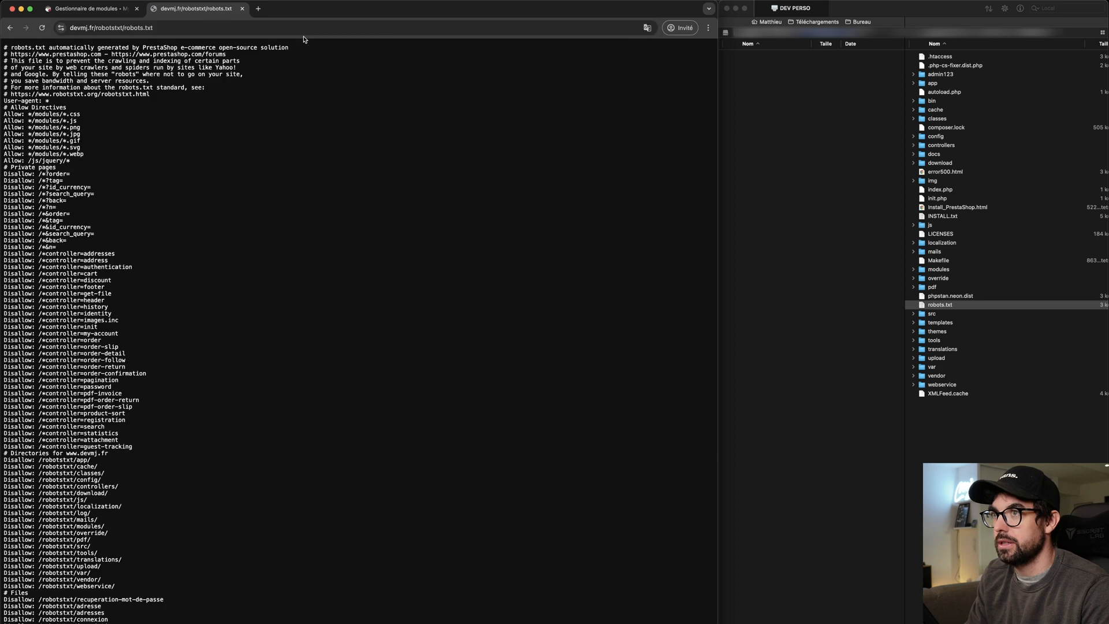
scroll(337, 123, down, 10)
drag(233, 620, 3, 617)
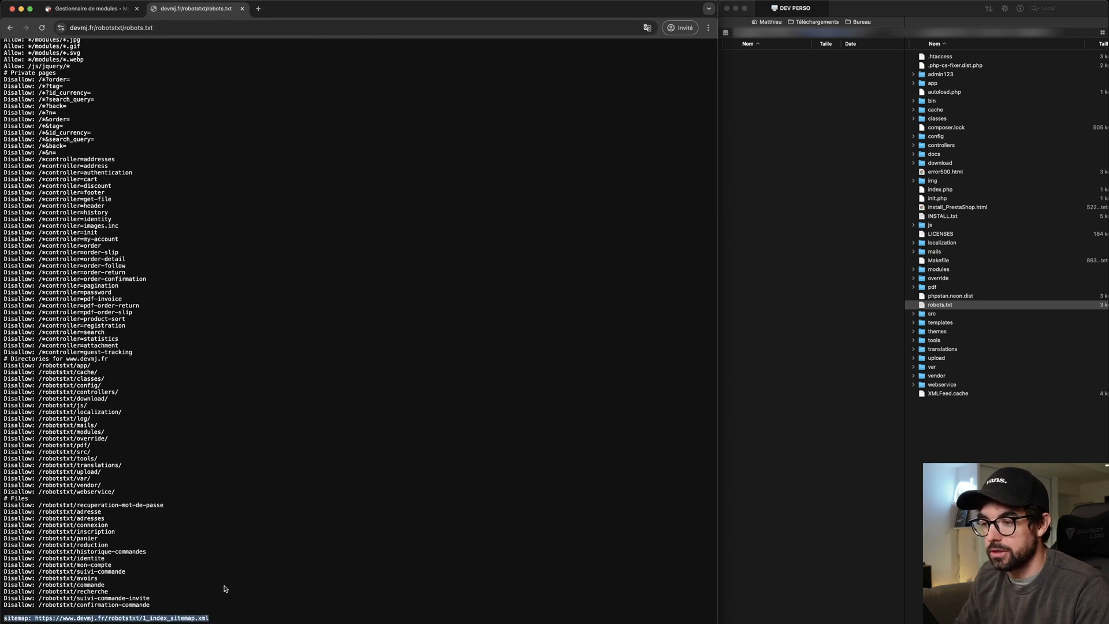
- Bring the robots.txt editor window forward, return to the browser and select the file name robots.txt in the page address
key(ctrl+Up)
click(694, 234)
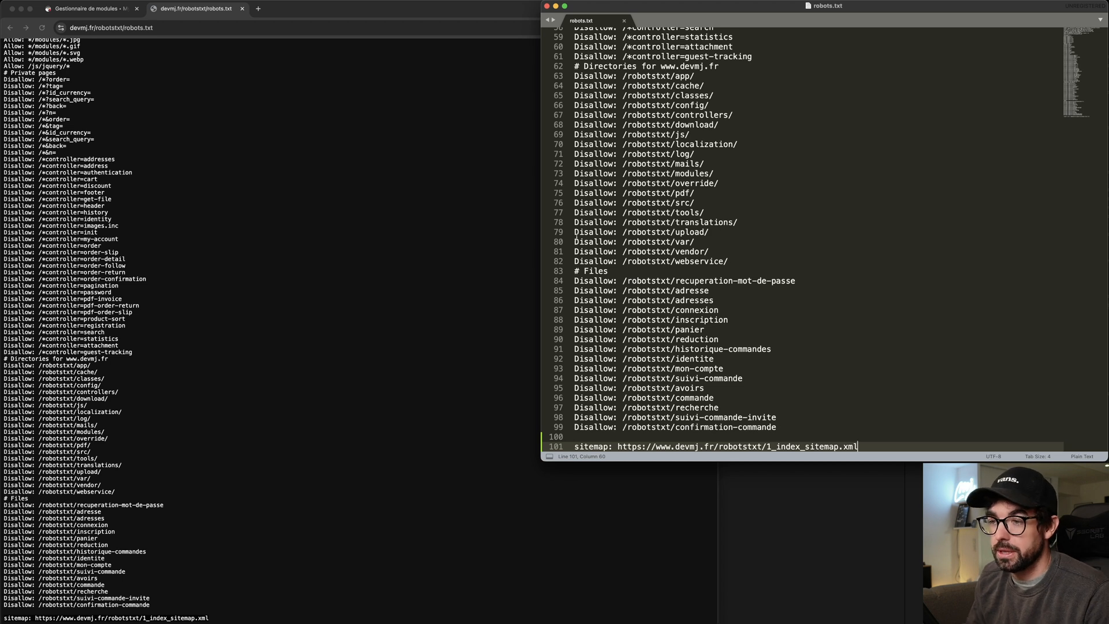
click(25, 50)
click(130, 29)
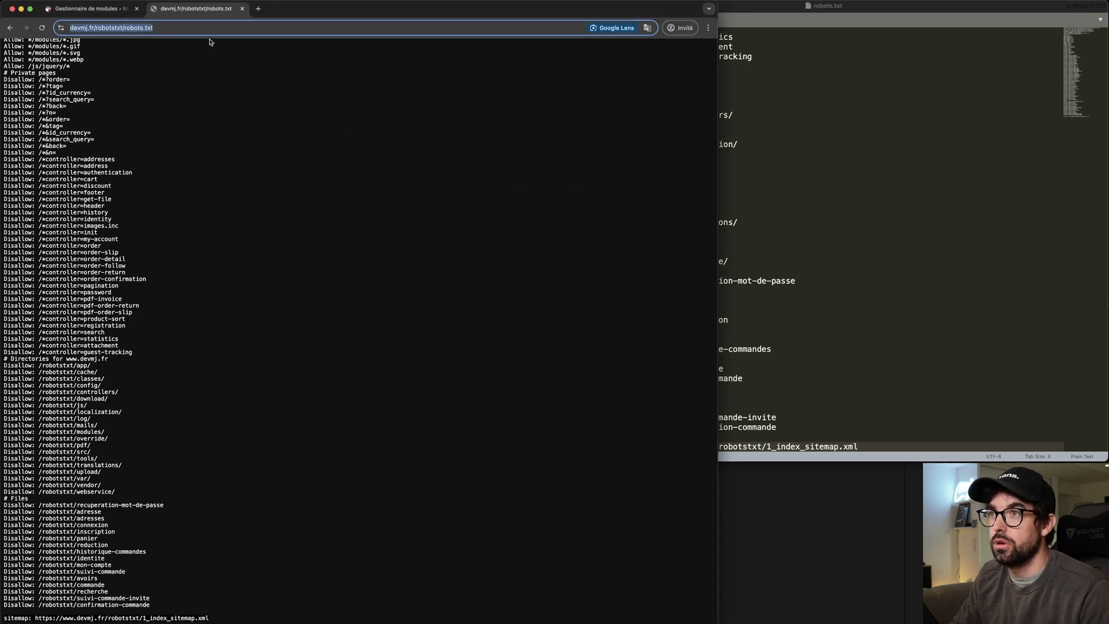
click(144, 29)
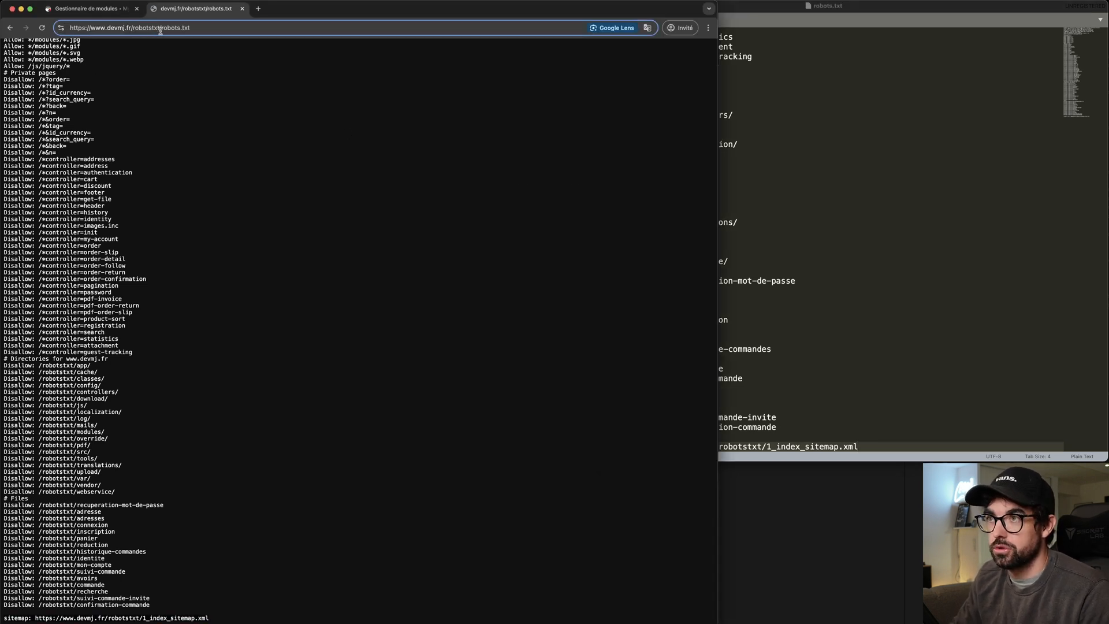
drag(161, 28, 209, 31)
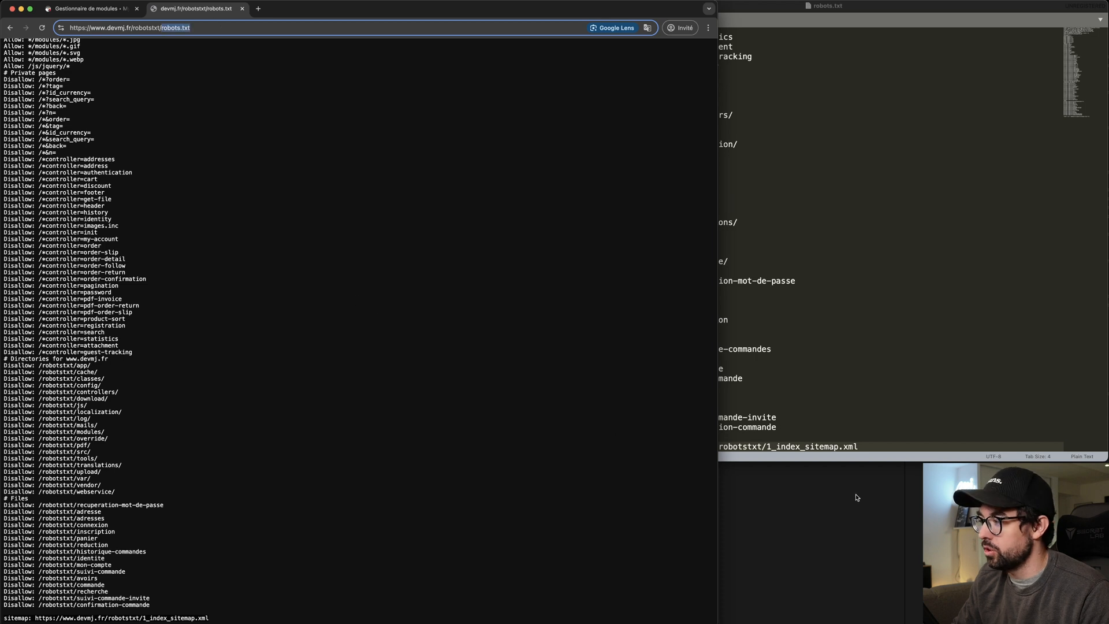
- Switch to the FTP client and copy robots.txt from the remote server into the local folder
click(899, 506)
click(954, 453)
drag(946, 304, 846, 301)
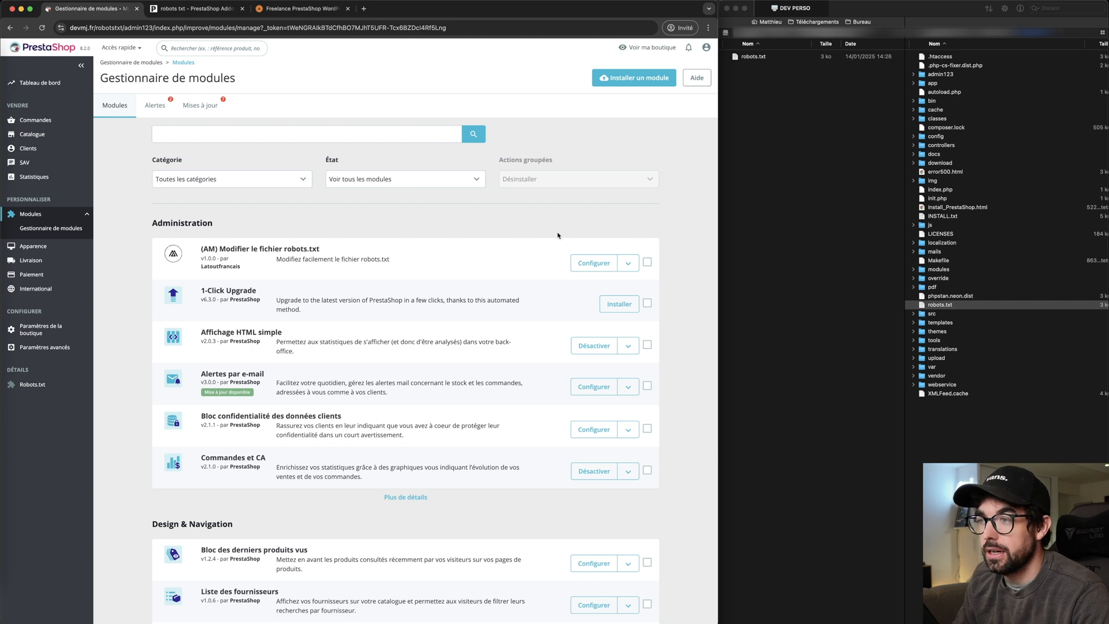
- Point out the module "(AM) Modifier le fichier robots.txt" in the module manager and check its price on its product page
drag(201, 249, 331, 254)
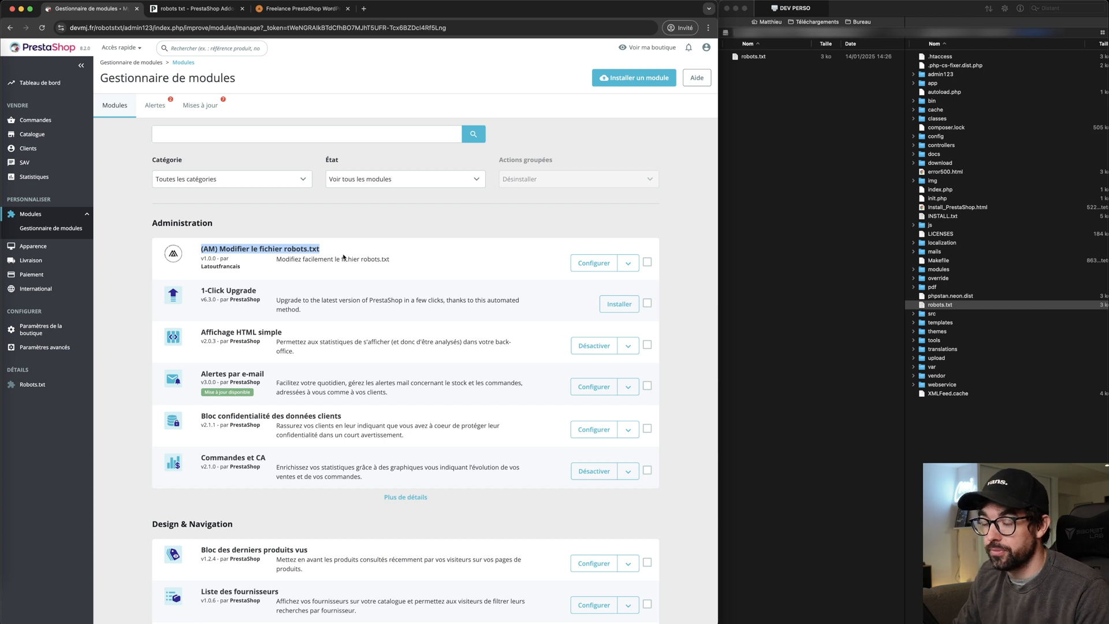
key(ctrl+Tab)
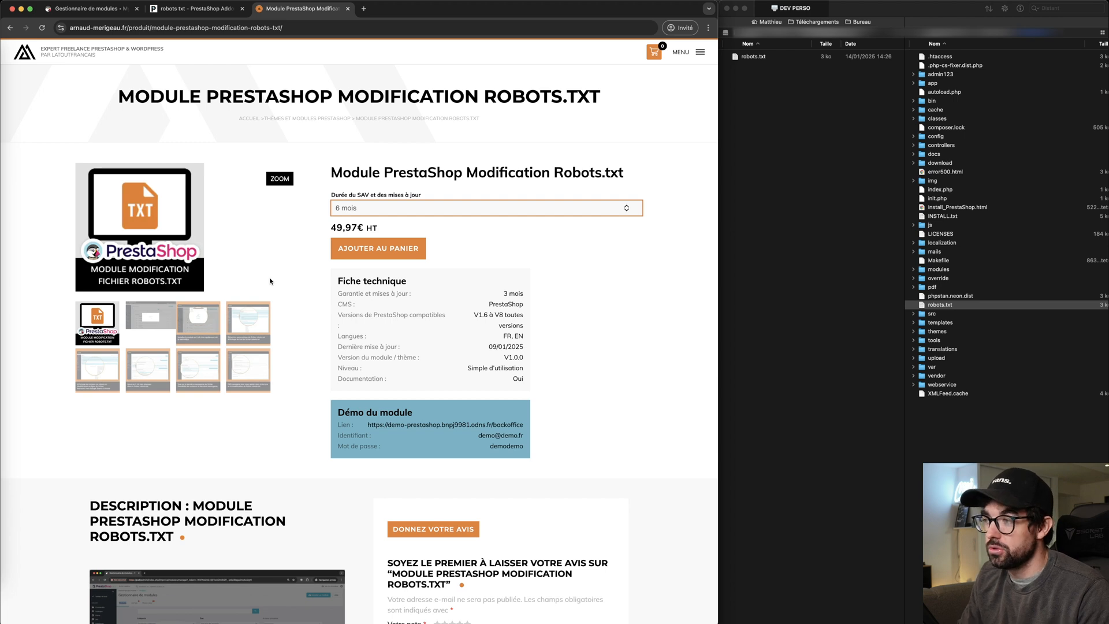
drag(337, 228, 391, 228)
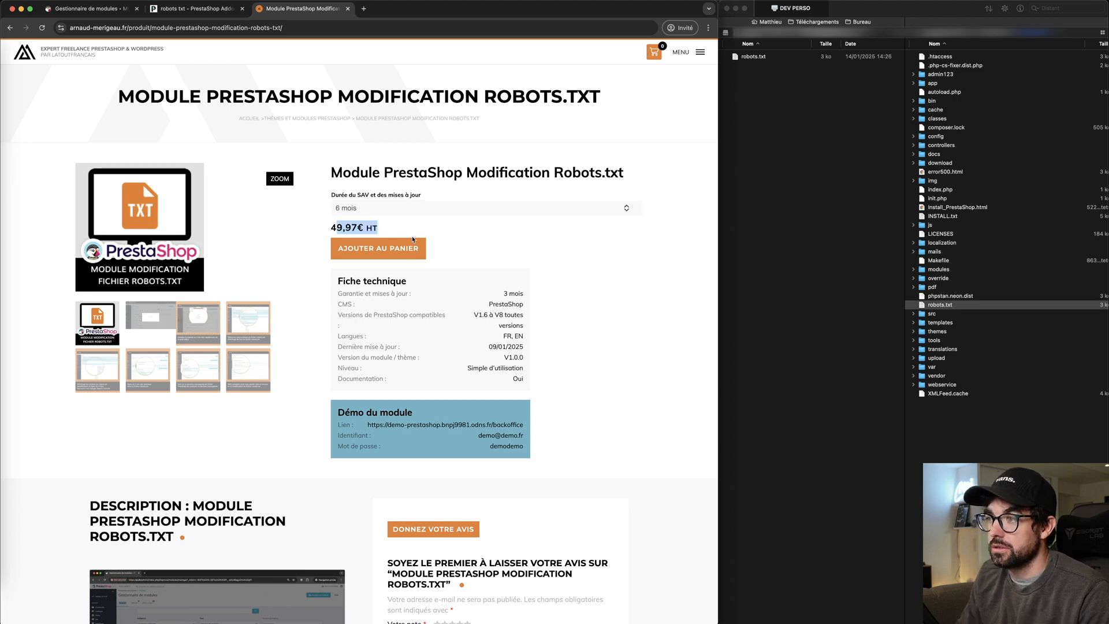
click(517, 254)
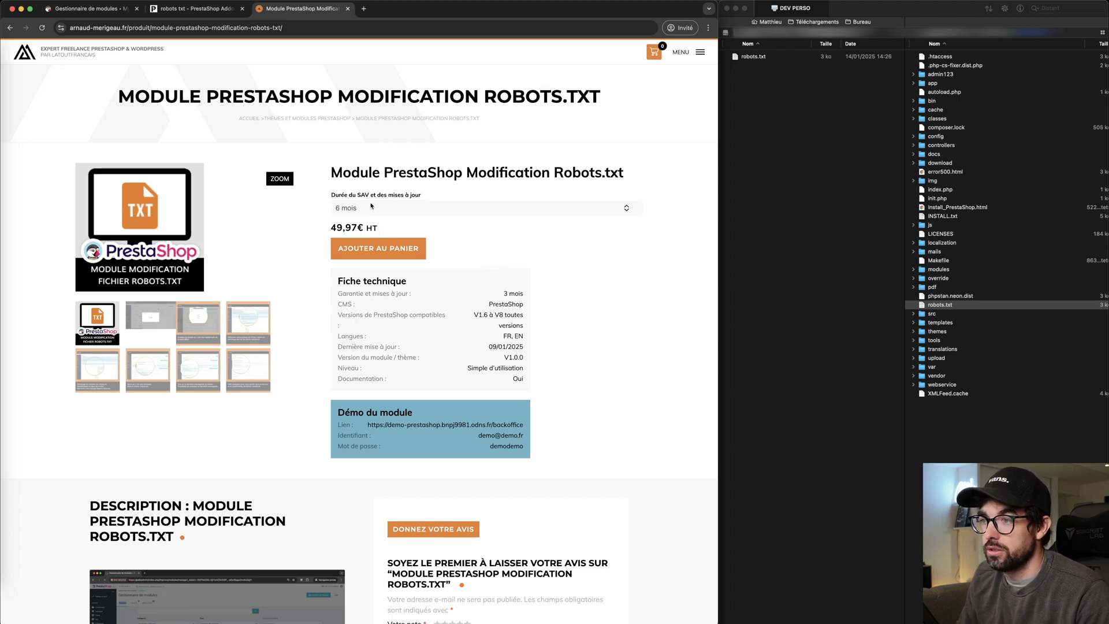
- Open the configuration of the module "(AM) Modifier le fichier robots.txt" and review the sitemap line in the robots.txt content
click(118, 9)
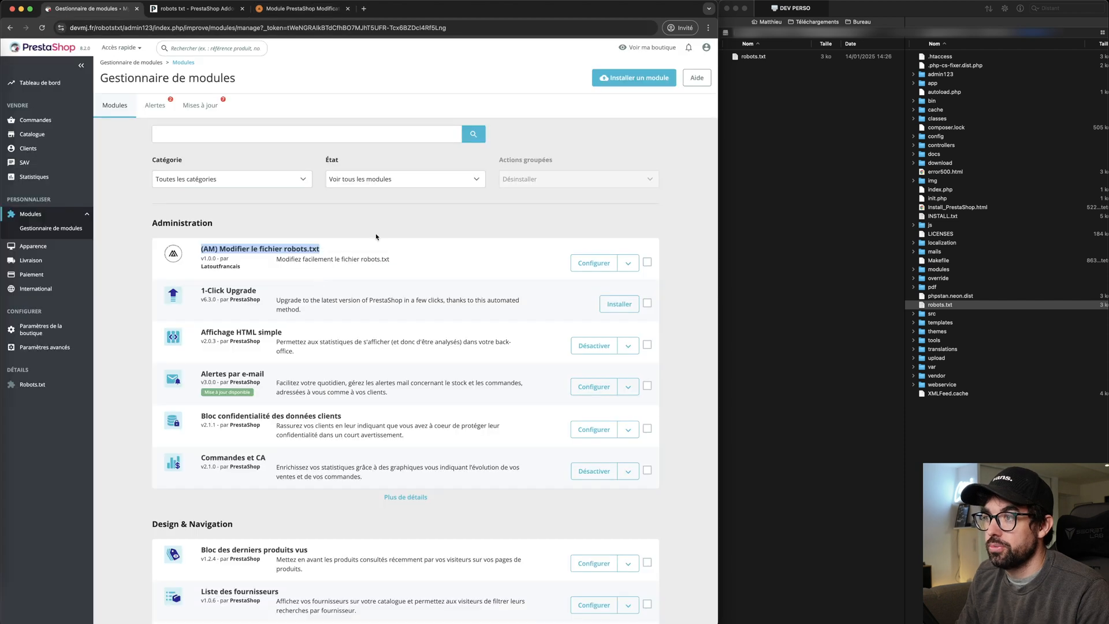
drag(209, 249, 302, 260)
click(591, 263)
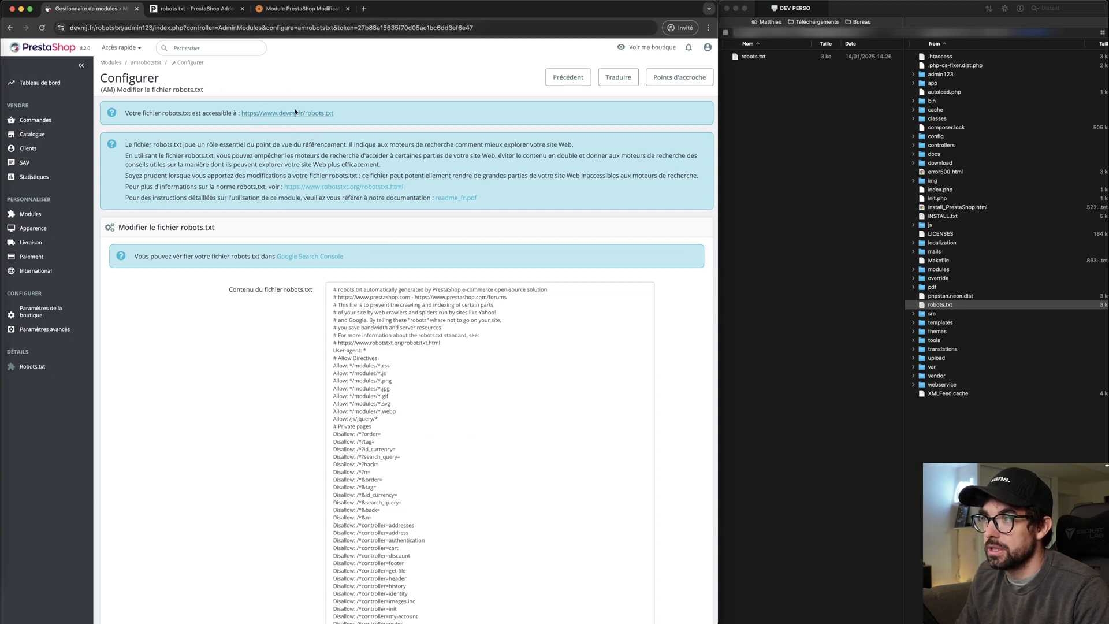
scroll(331, 151, down, 2)
scroll(341, 167, up, 2)
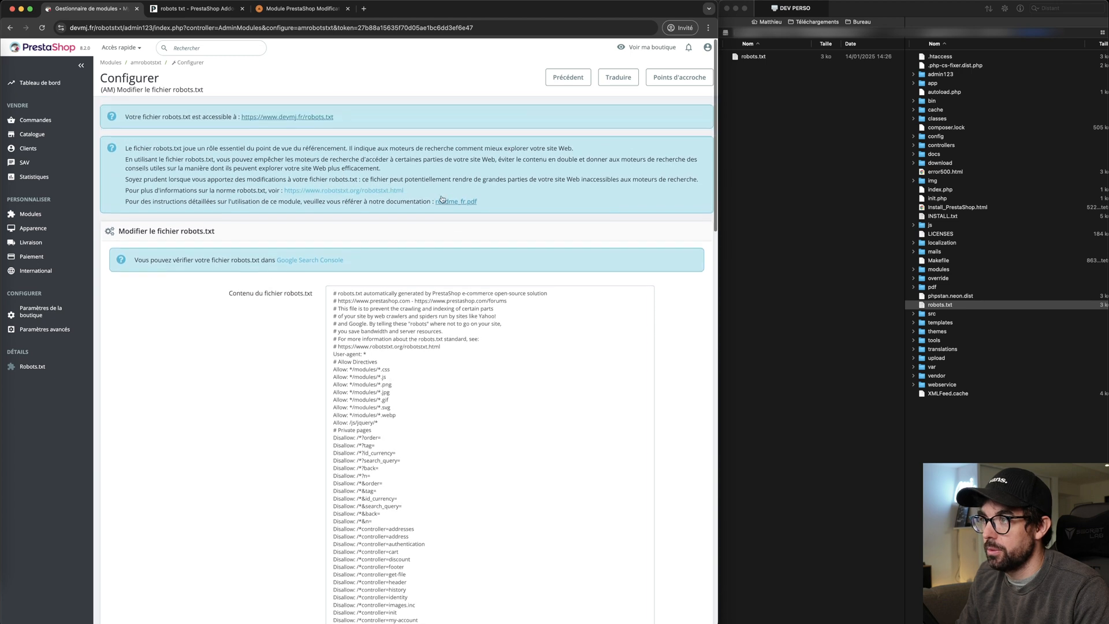
scroll(342, 168, down, 15)
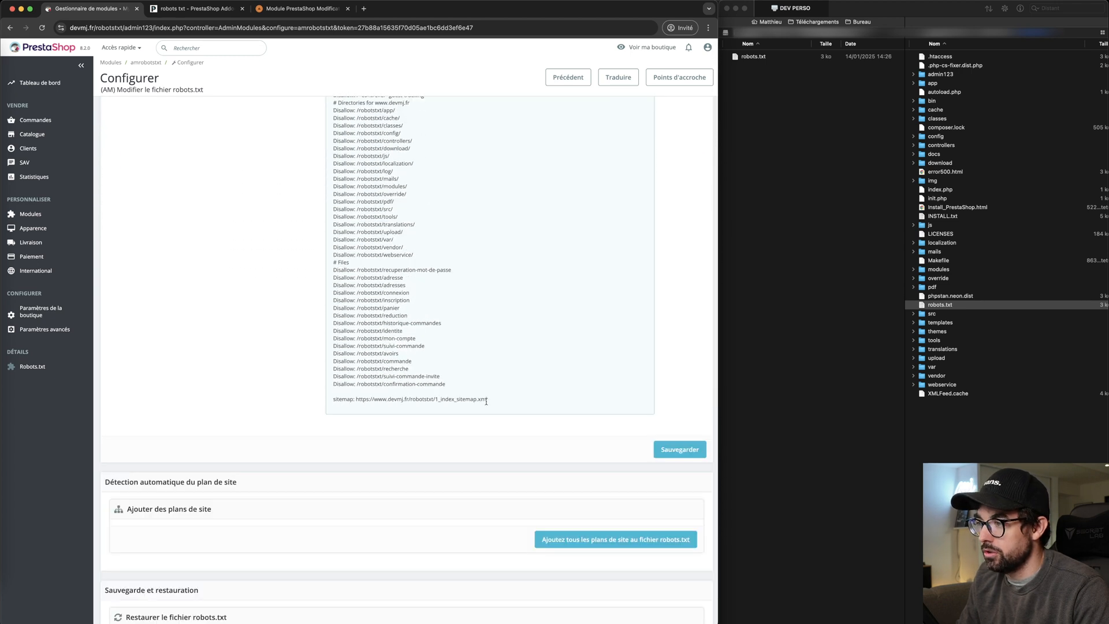
drag(494, 401, 329, 398)
click(342, 393)
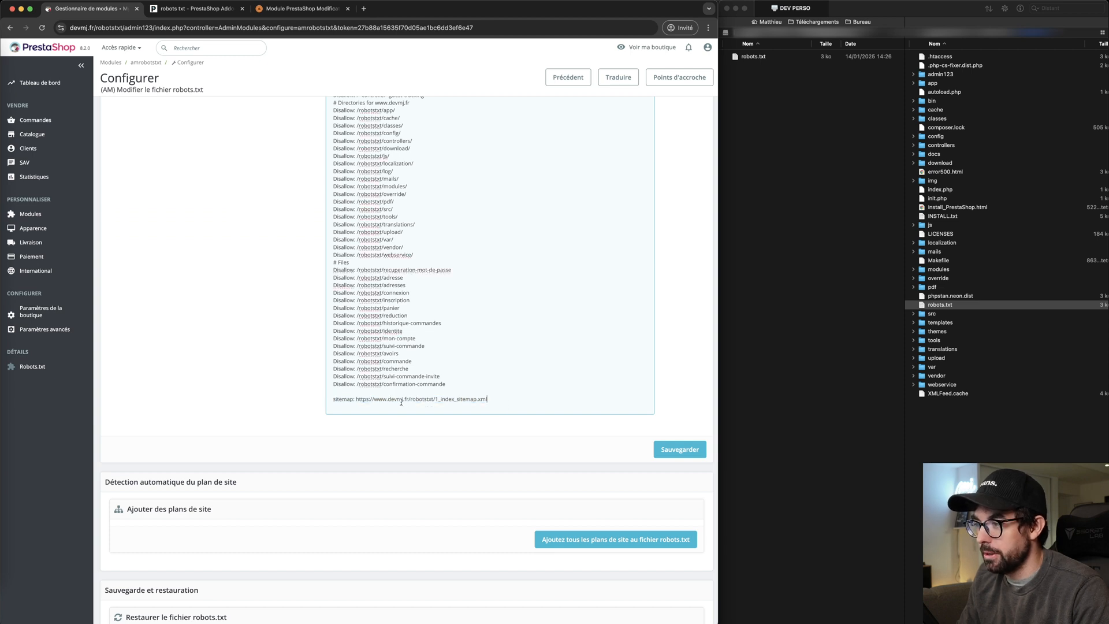
- Start a "Disallow:" directive after a blank line below the sitemap line in the robots.txt content
scroll(496, 344, down, 2)
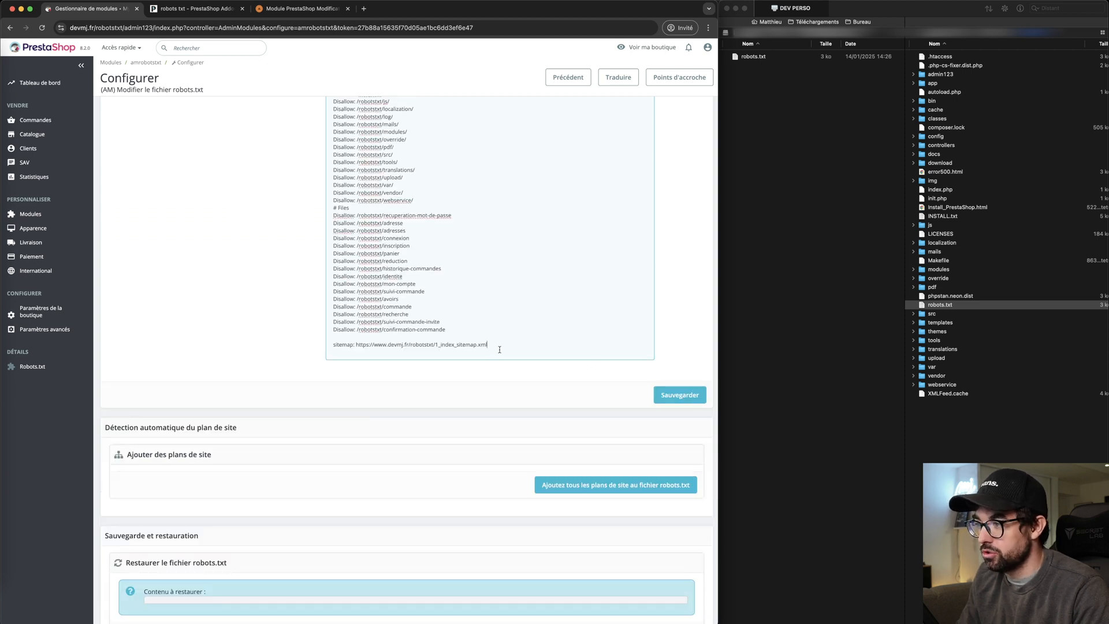
key(Return)
key(Return)
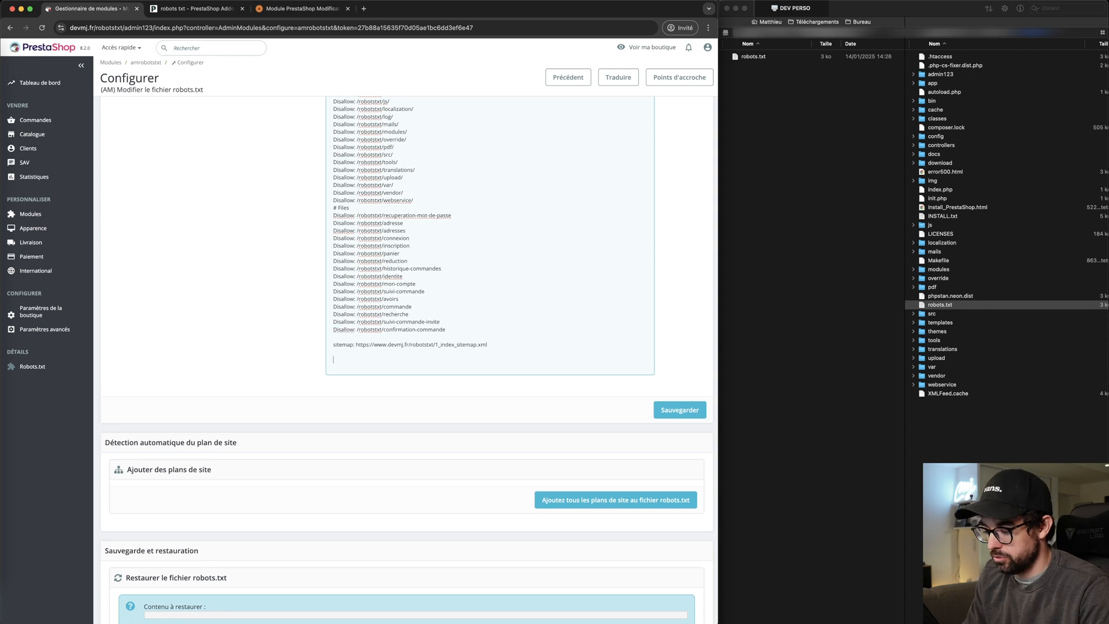
text(Disallow:)
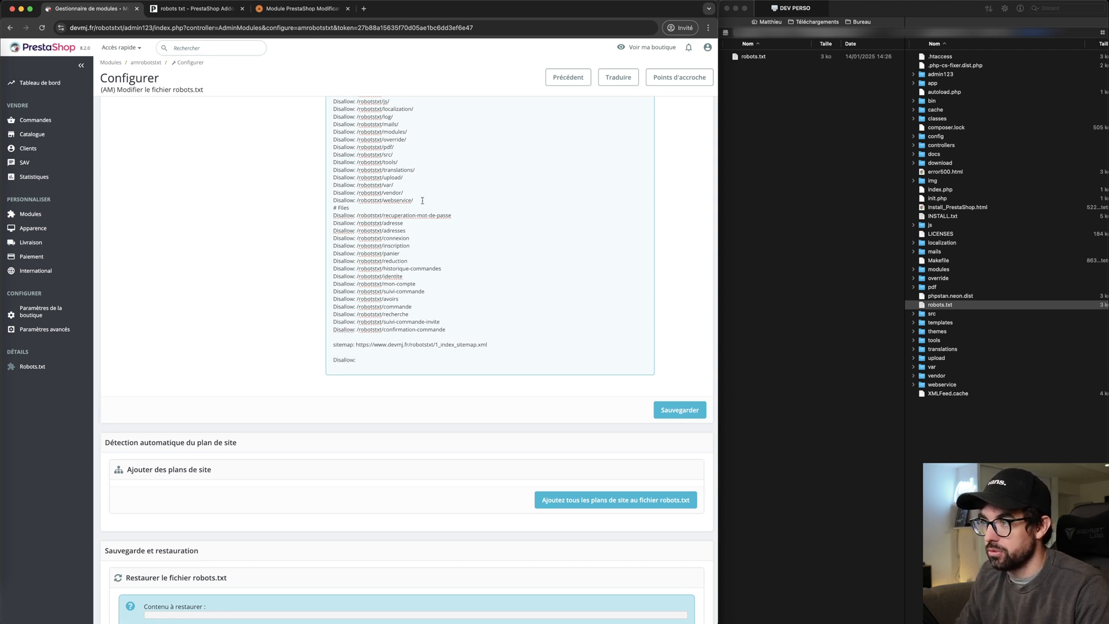
- Insert the comment "# Sitemap" on the blank line directly above the sitemap URL
drag(350, 208, 330, 206)
click(346, 335)
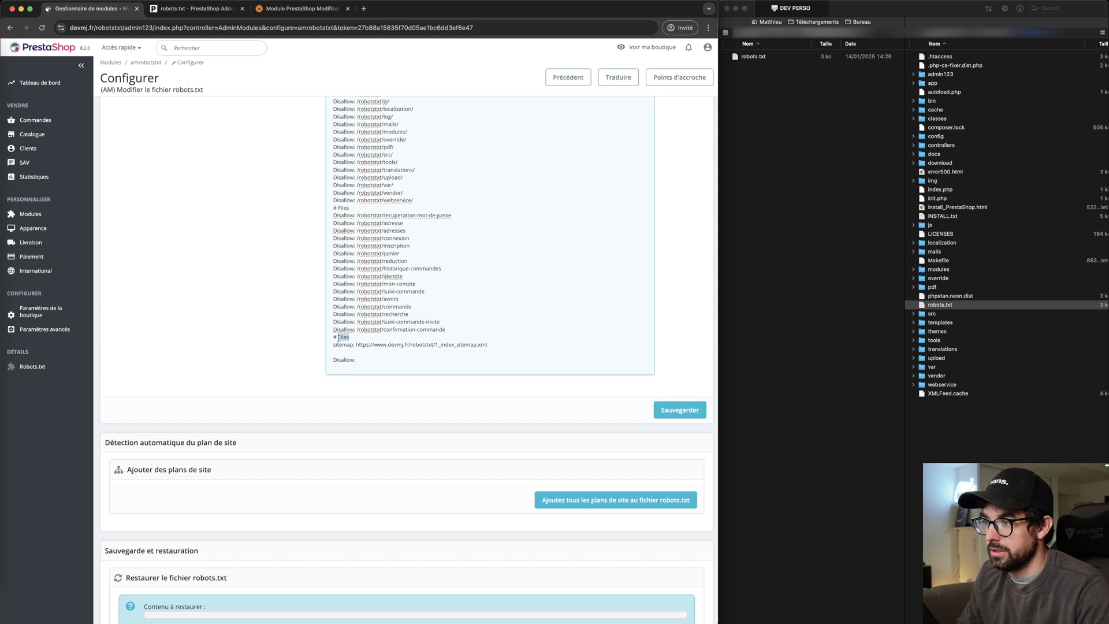
text(# Site)
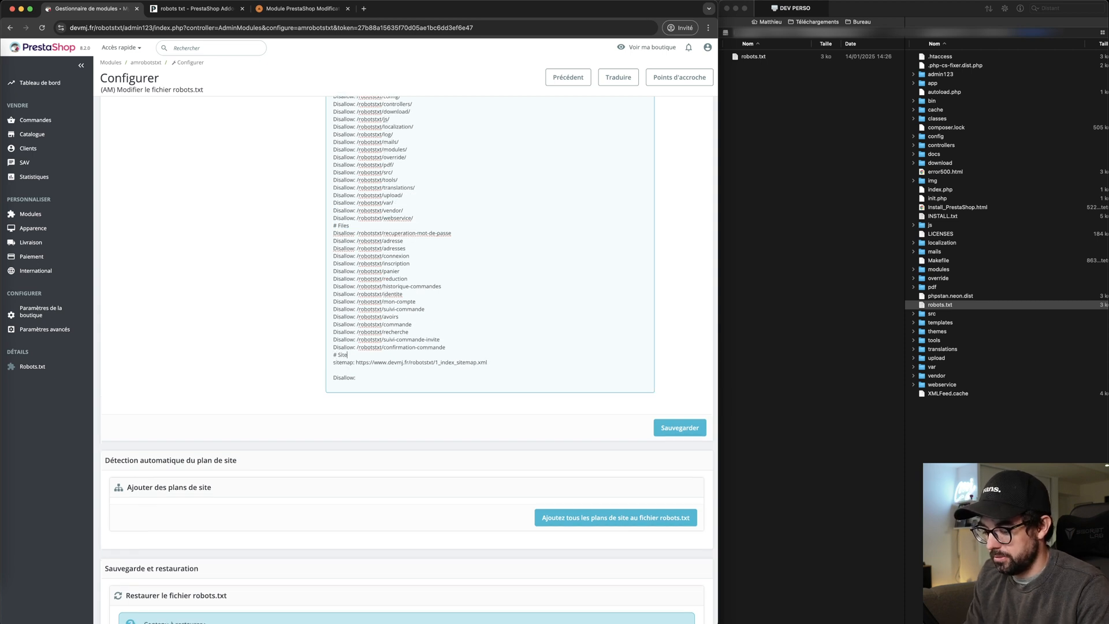
- Delete the unfinished "Disallow:" line at the end of the content and save the robots.txt file
drag(360, 377, 335, 373)
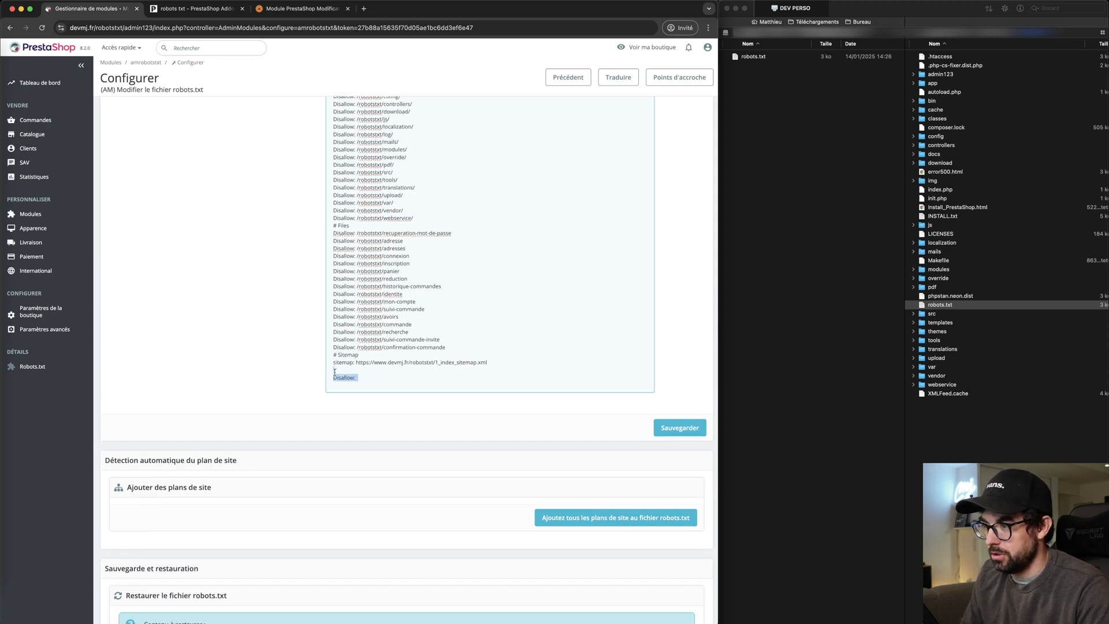
key(BackSpace)
key(BackSpace)
click(685, 408)
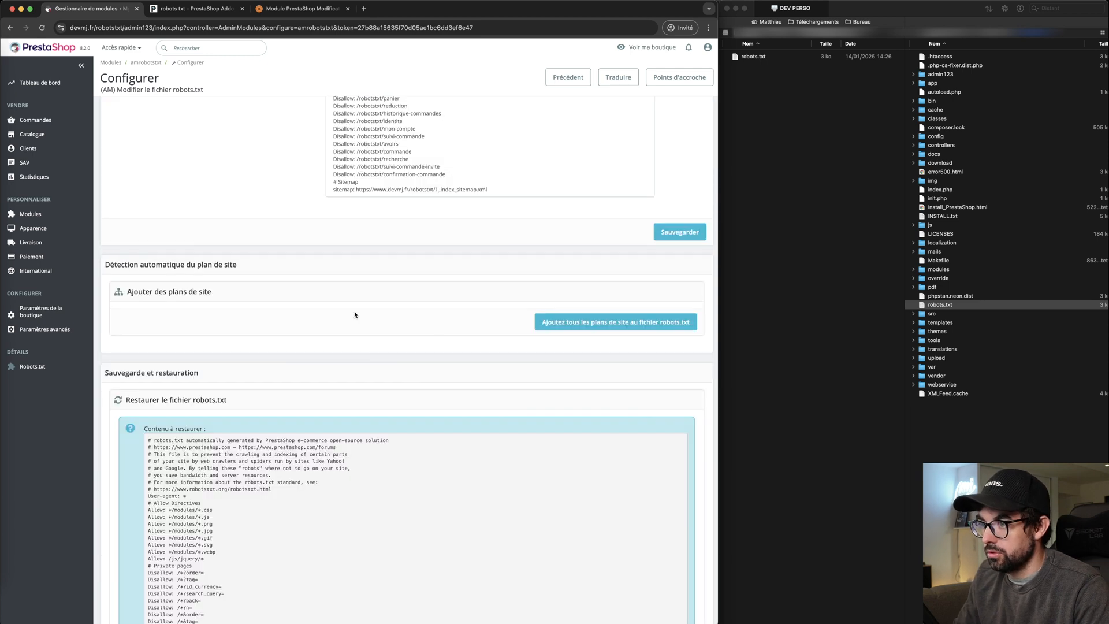
- Add all detected sitemaps to the robots.txt file and review the Sitemap lines at the end of its content
click(585, 327)
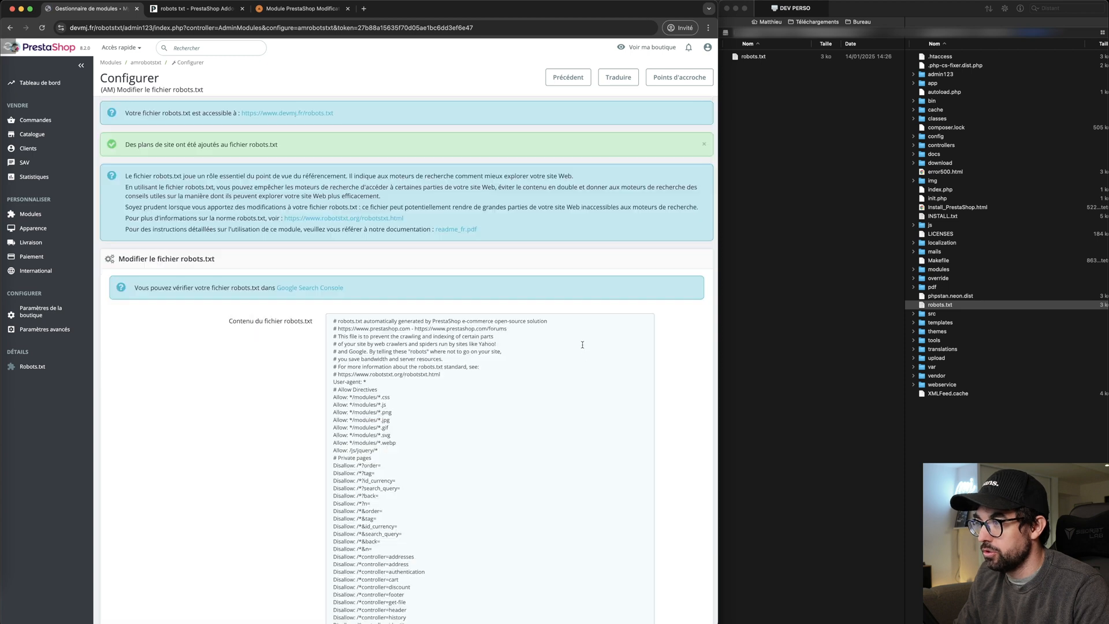
scroll(581, 346, down, 15)
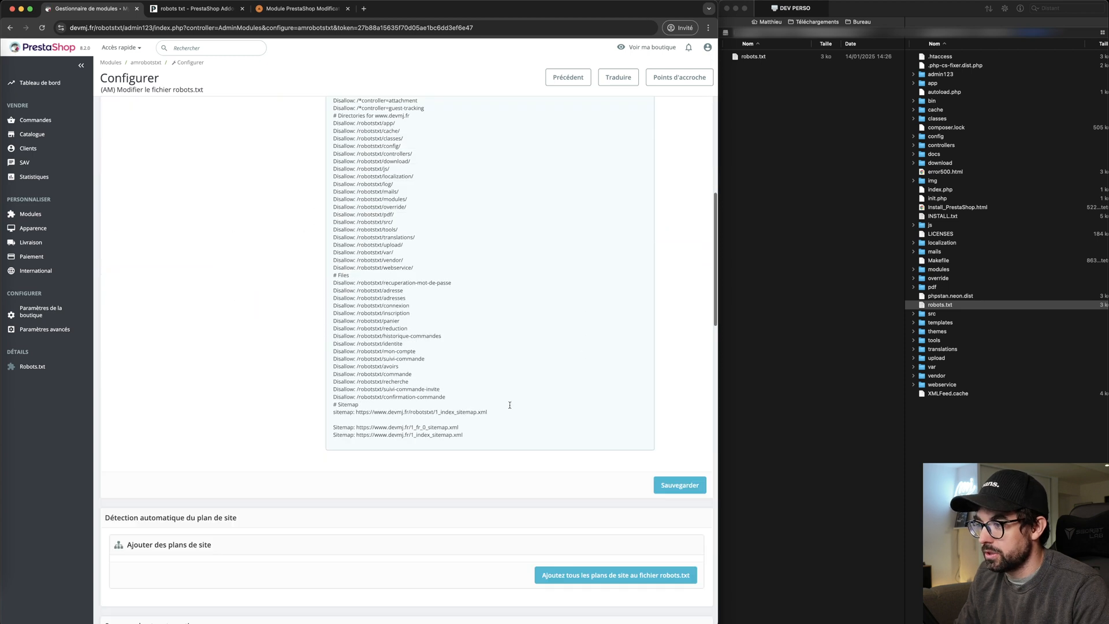
drag(462, 436, 345, 435)
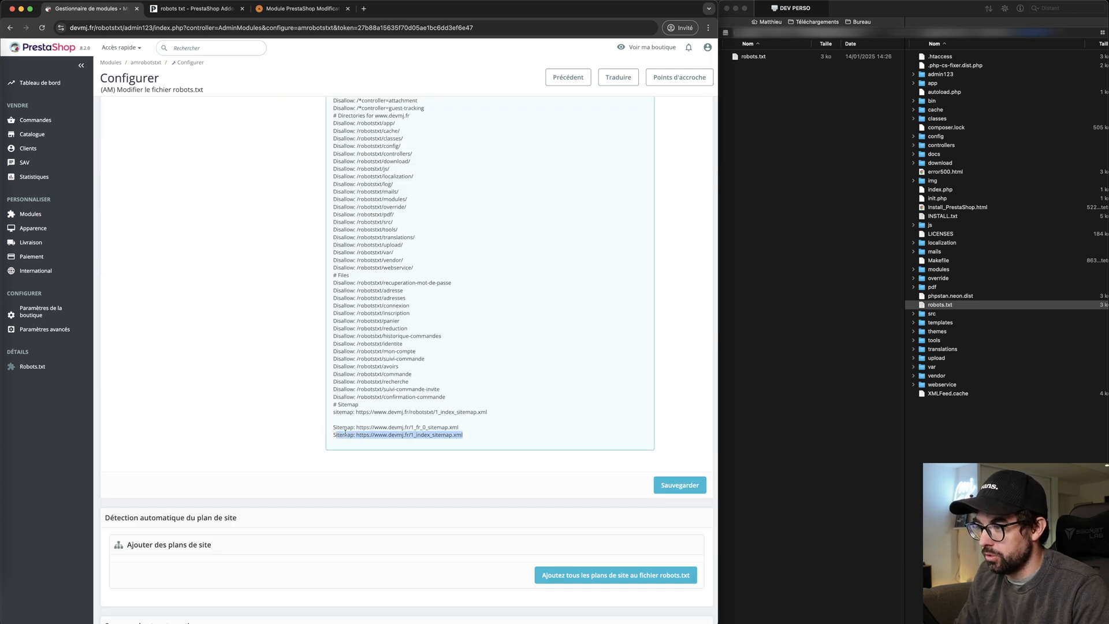
click(438, 428)
drag(458, 428, 335, 428)
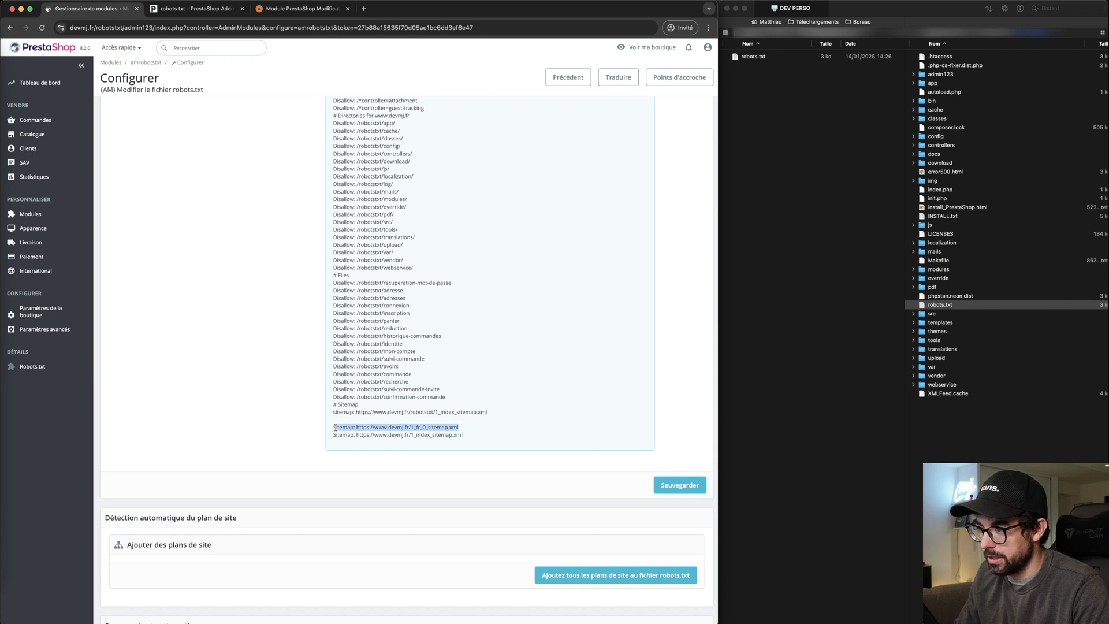
drag(473, 433, 333, 434)
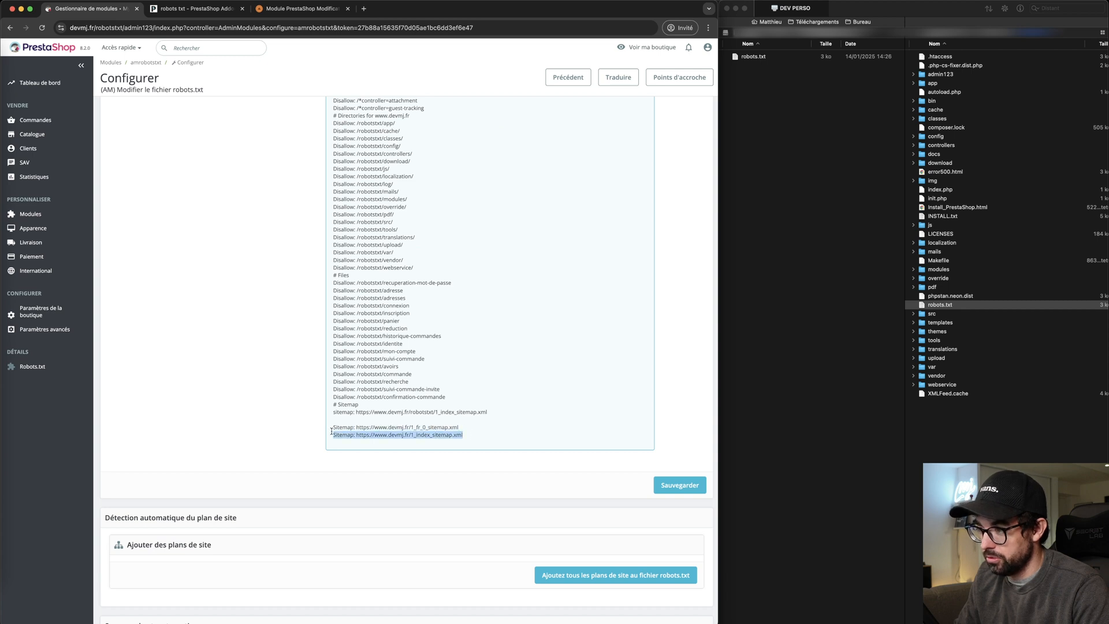
- Examine the saved robots.txt content available for restoring and the FAQ section below it
scroll(446, 395, down, 3)
scroll(489, 422, down, 10)
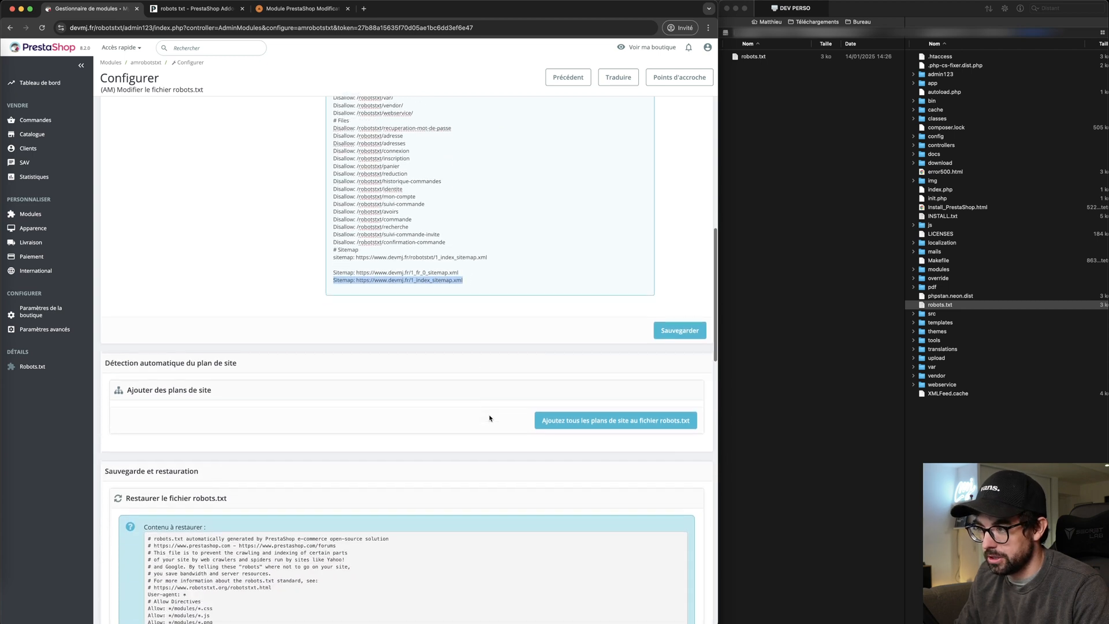
scroll(127, 225, down, 15)
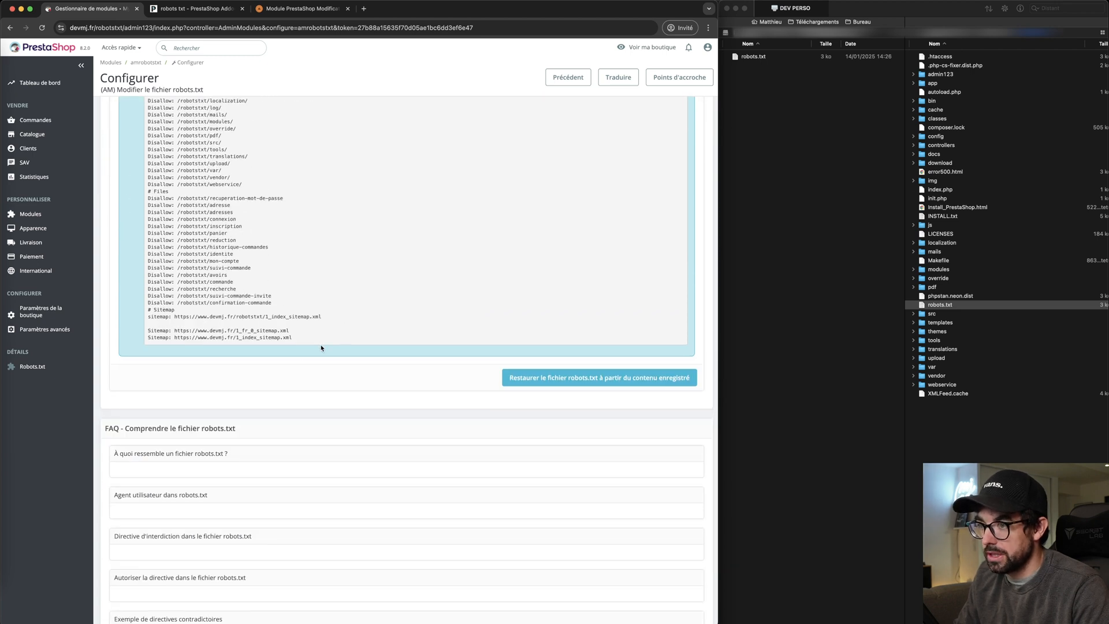
scroll(321, 348, up, 10)
scroll(321, 347, down, 11)
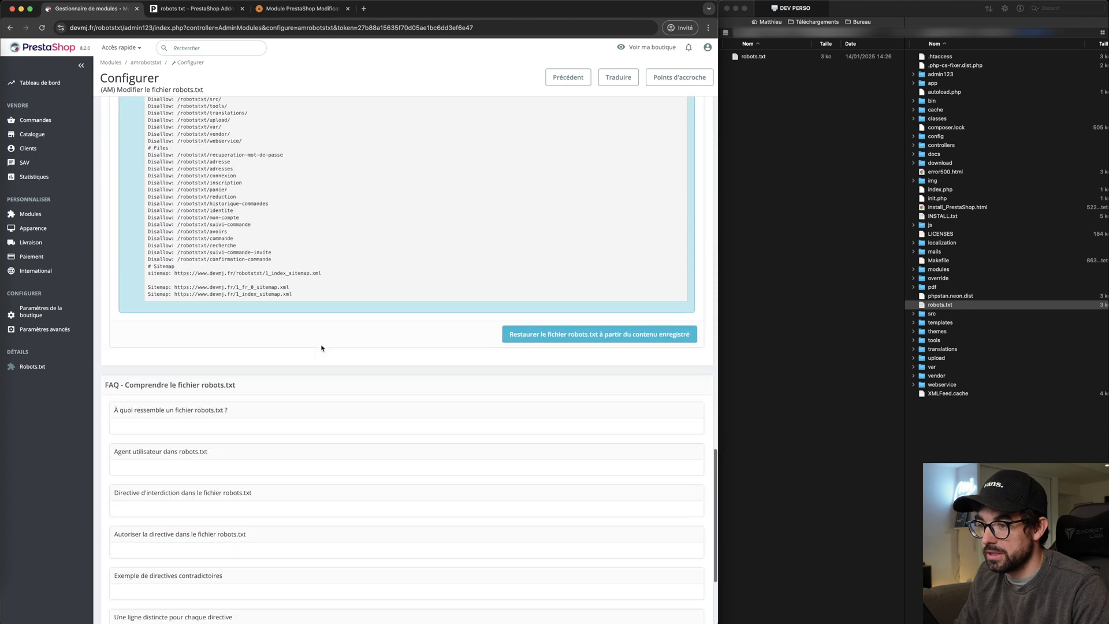
scroll(321, 348, up, 1)
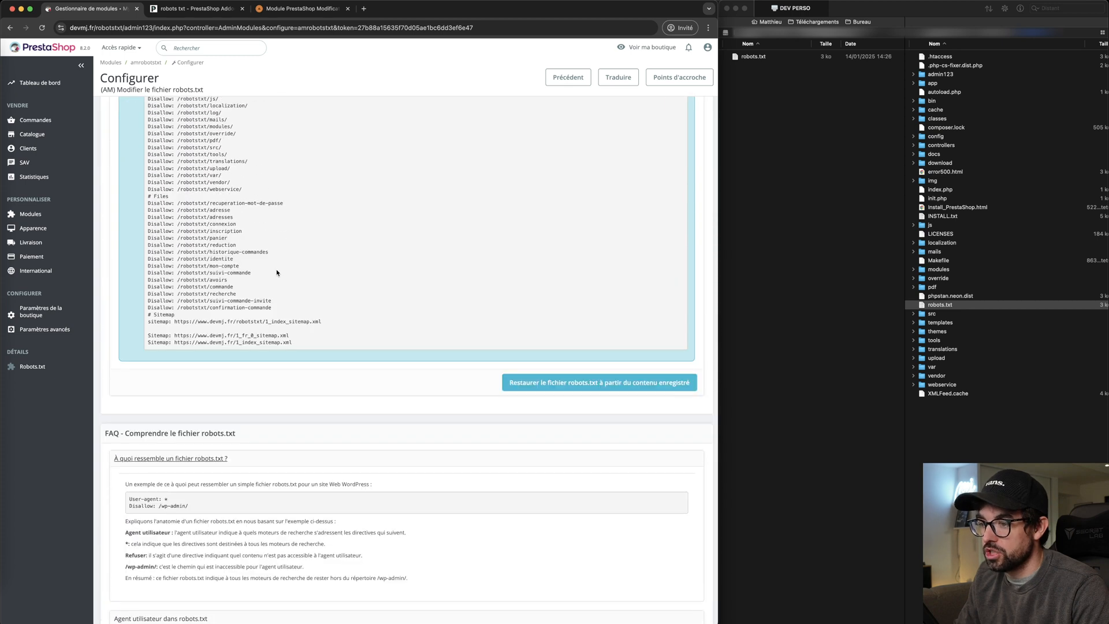
scroll(276, 272, up, 1)
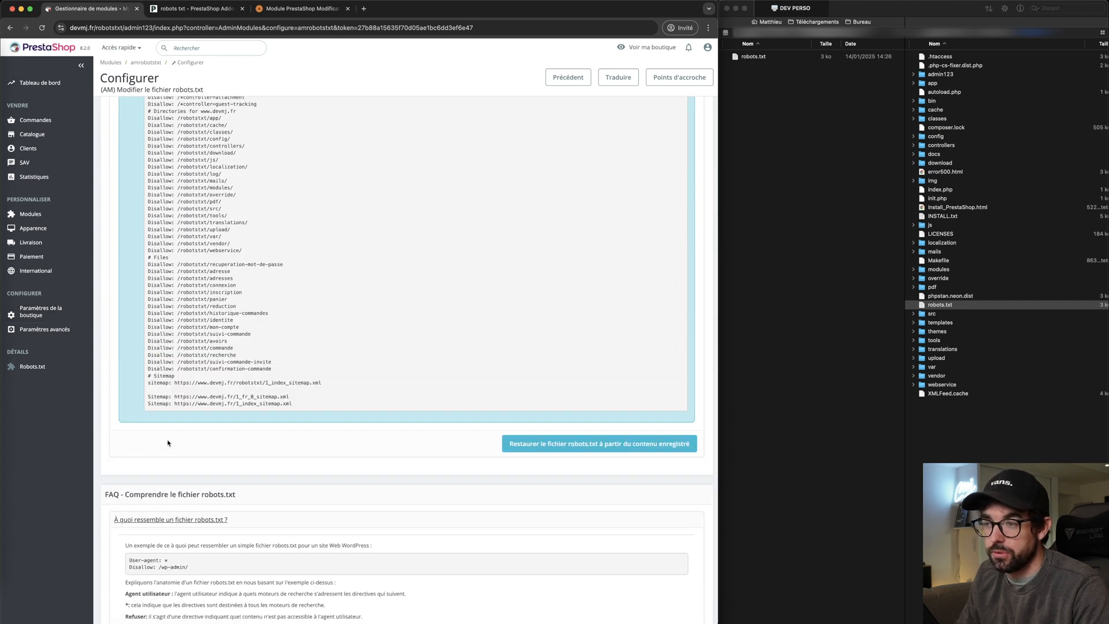
drag(302, 407, 200, 202)
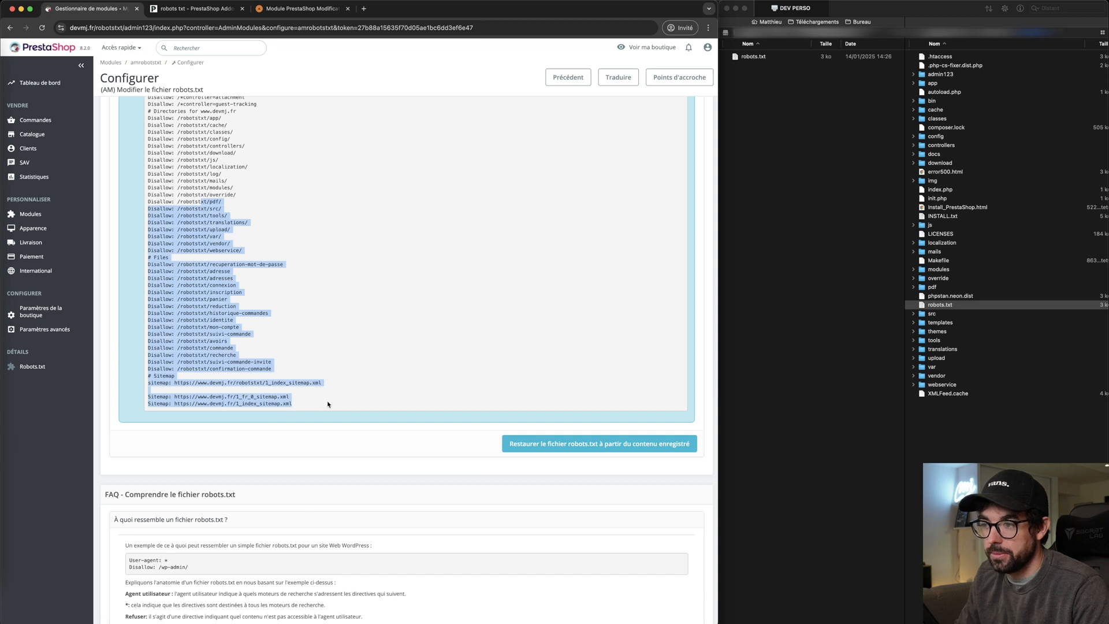
- Review the saved robots.txt content, then read FAQ entries on user agents, disallow directives, the URL-ending $, the * wildcard and separate lines per directive
scroll(327, 405, up, 10)
scroll(198, 323, down, 2)
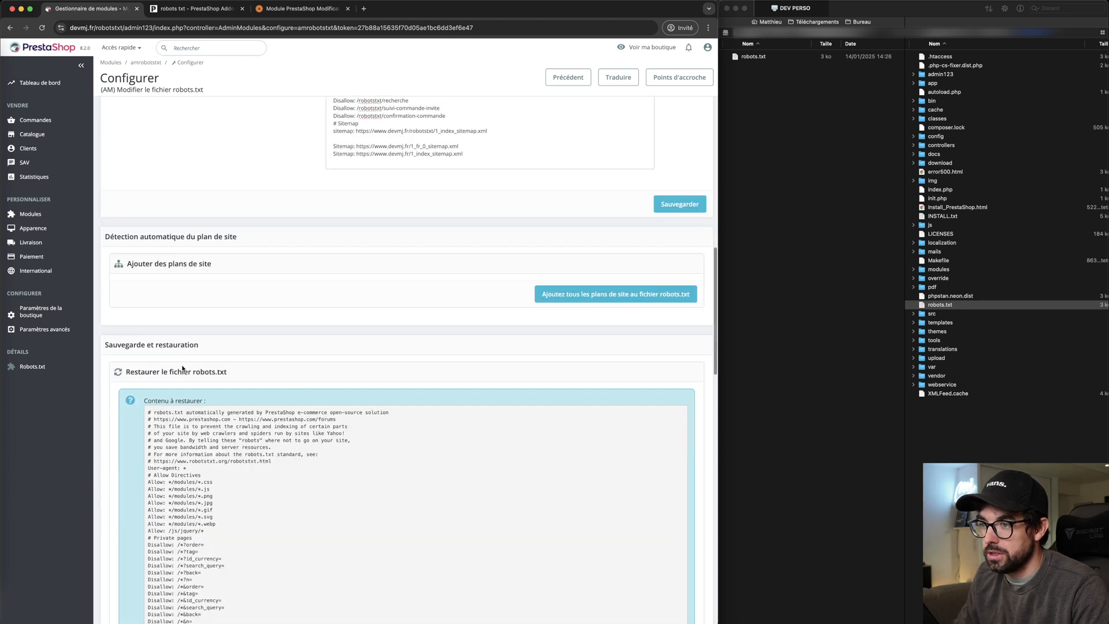
scroll(184, 369, down, 11)
click(304, 448)
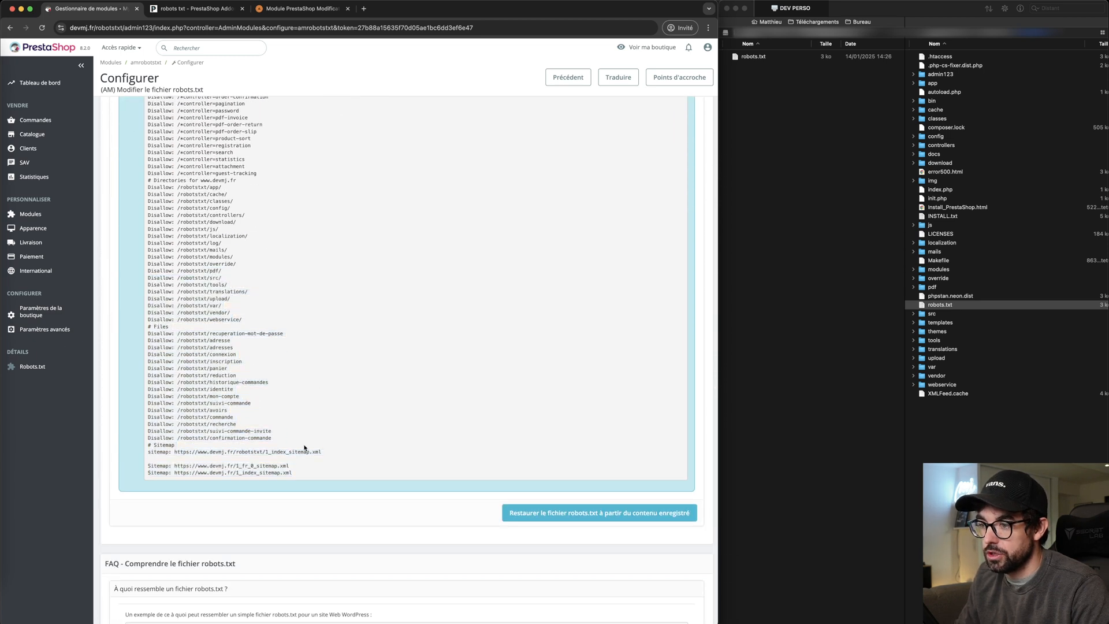
scroll(305, 447, down, 6)
click(169, 387)
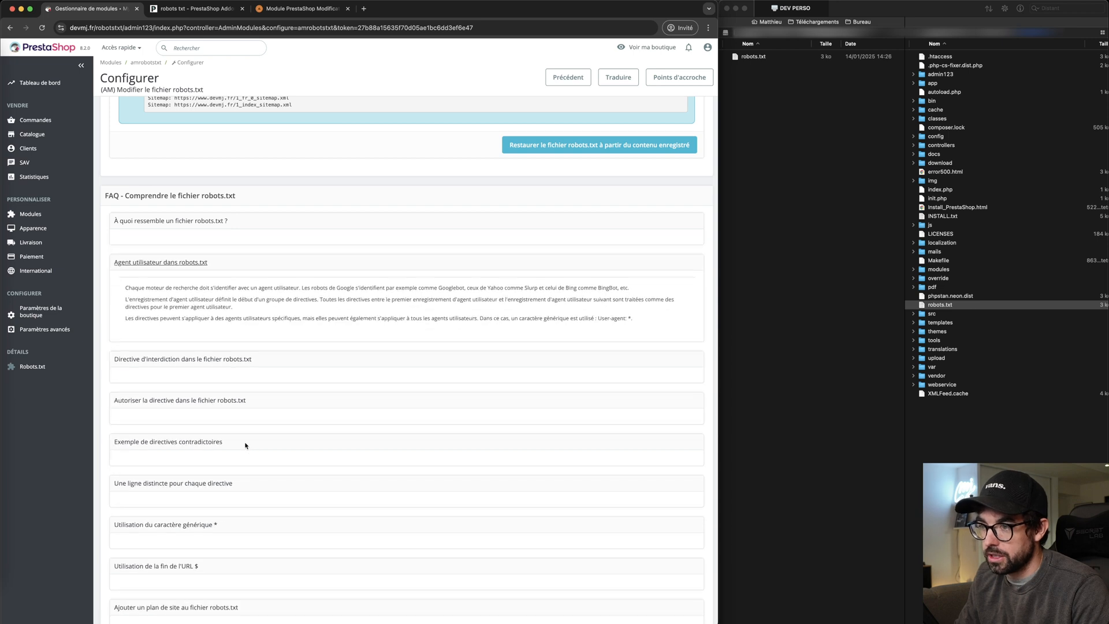
click(202, 361)
scroll(225, 404, down, 2)
click(236, 429)
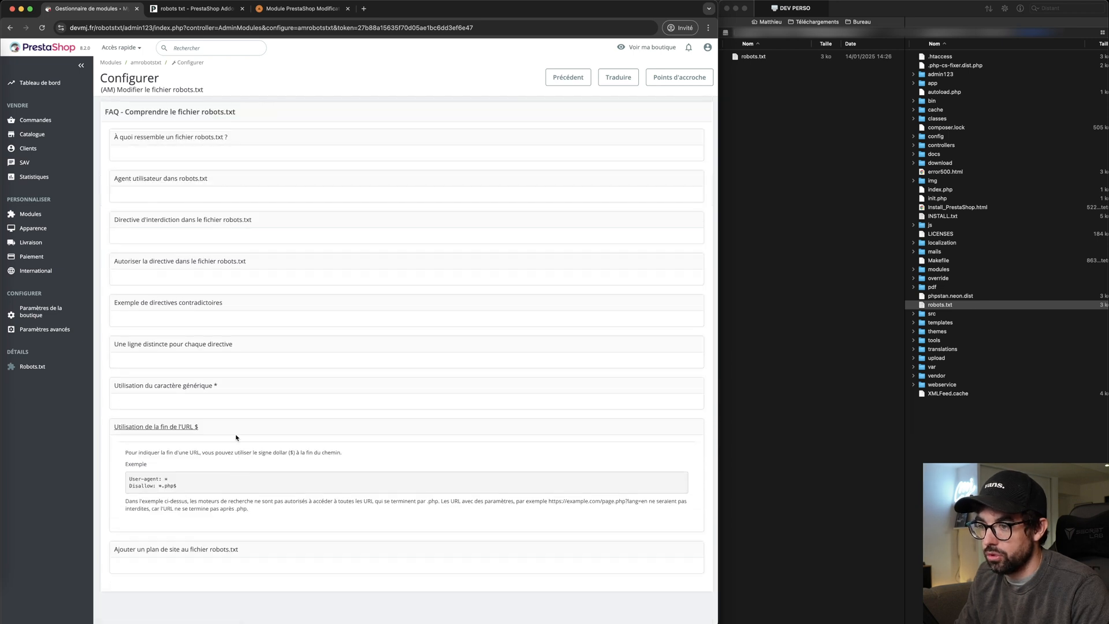
click(180, 388)
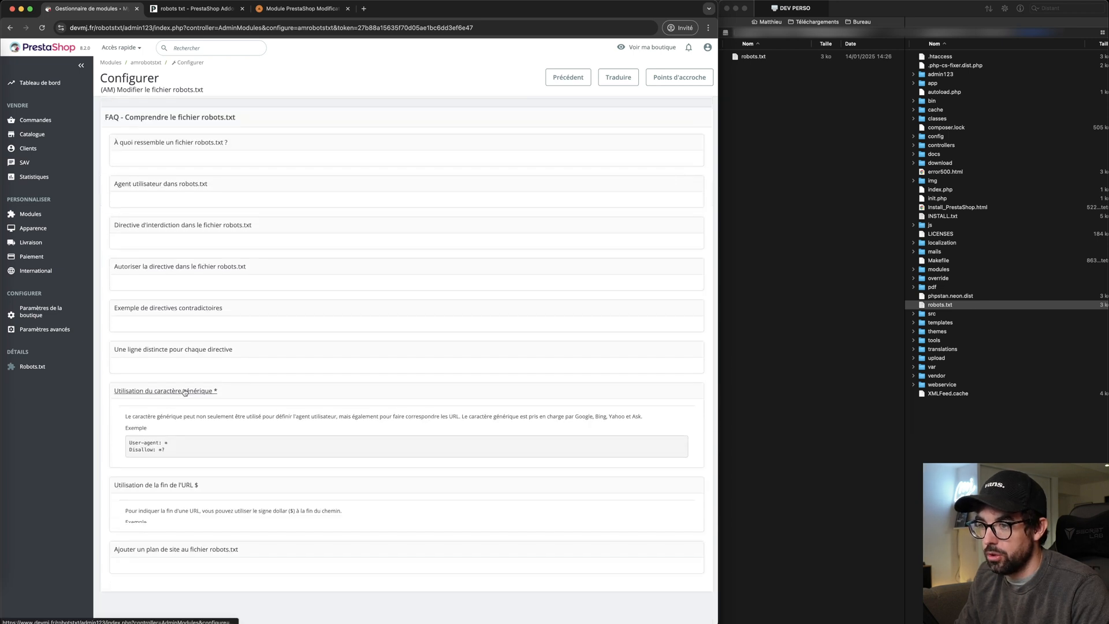
click(194, 347)
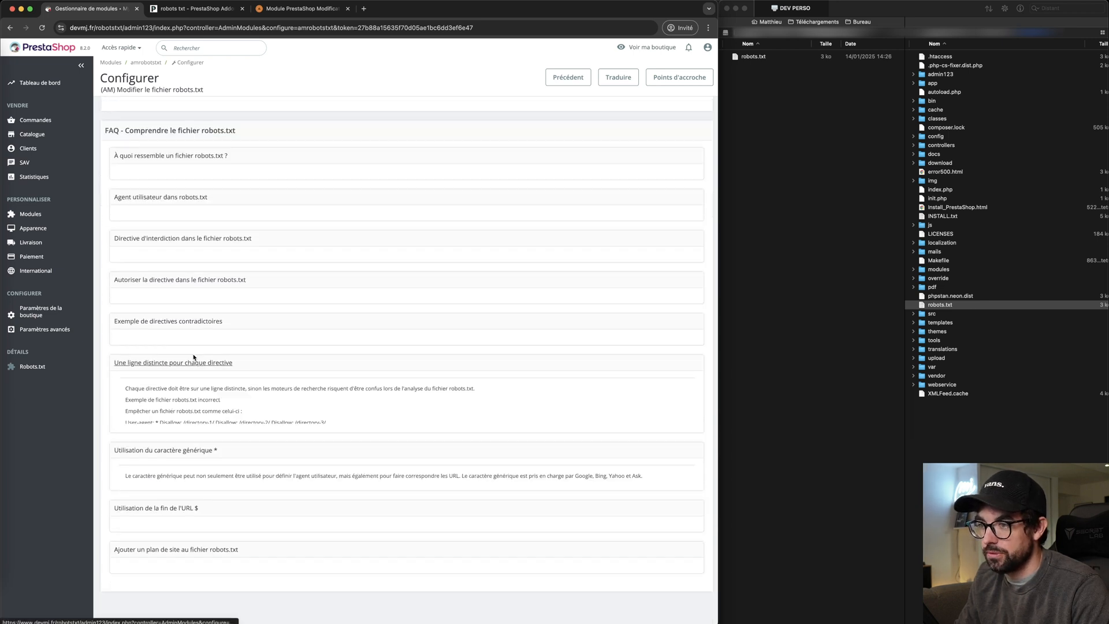
click(186, 243)
scroll(191, 320, up, 15)
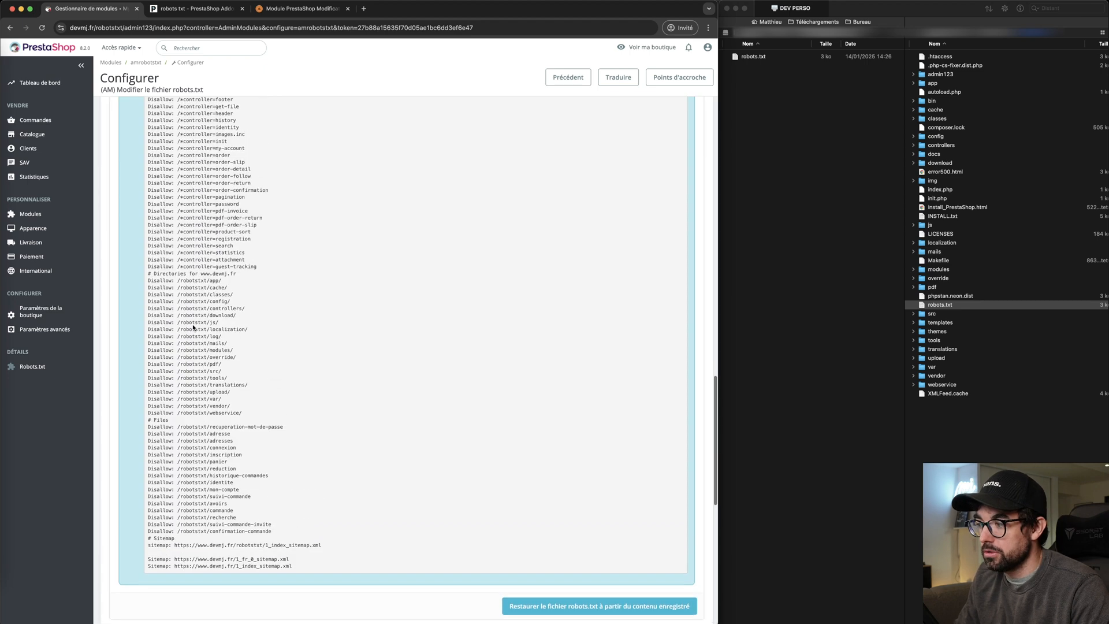
scroll(326, 354, down, 5)
scroll(326, 354, down, 15)
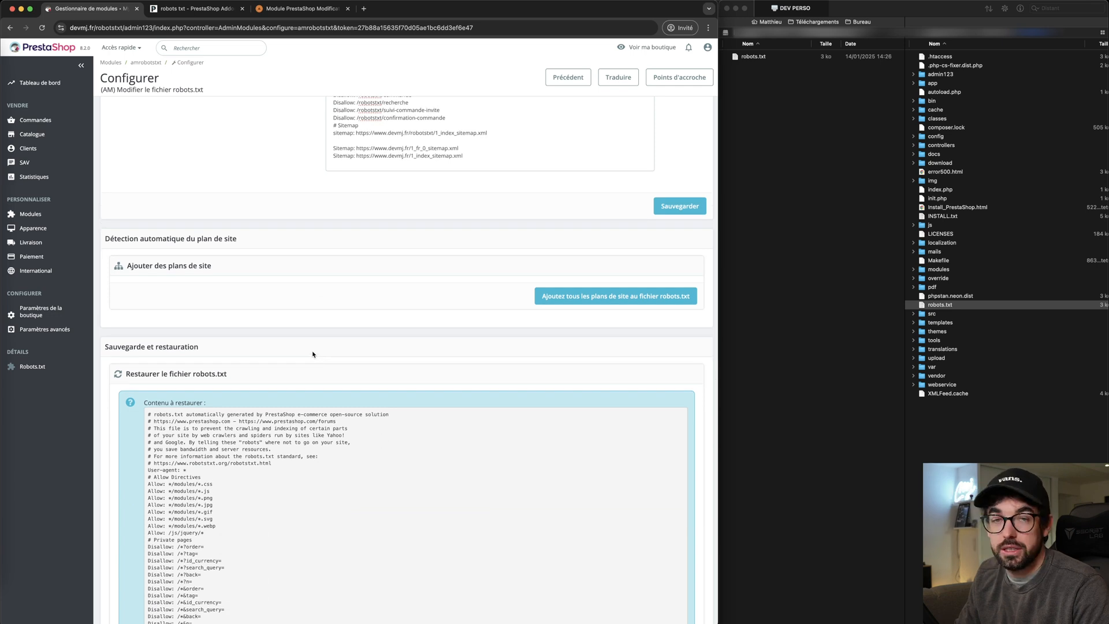
scroll(315, 353, down, 3)
scroll(317, 365, up, 20)
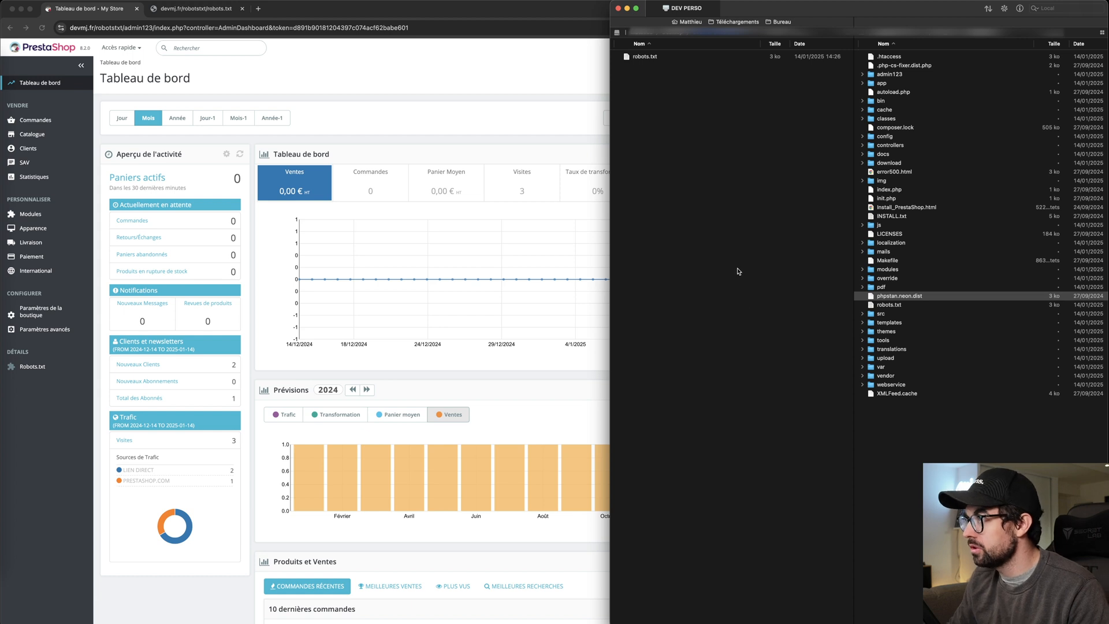
- Set the octal permissions of robots.txt on the FTP server to 444 and apply them
click(906, 306)
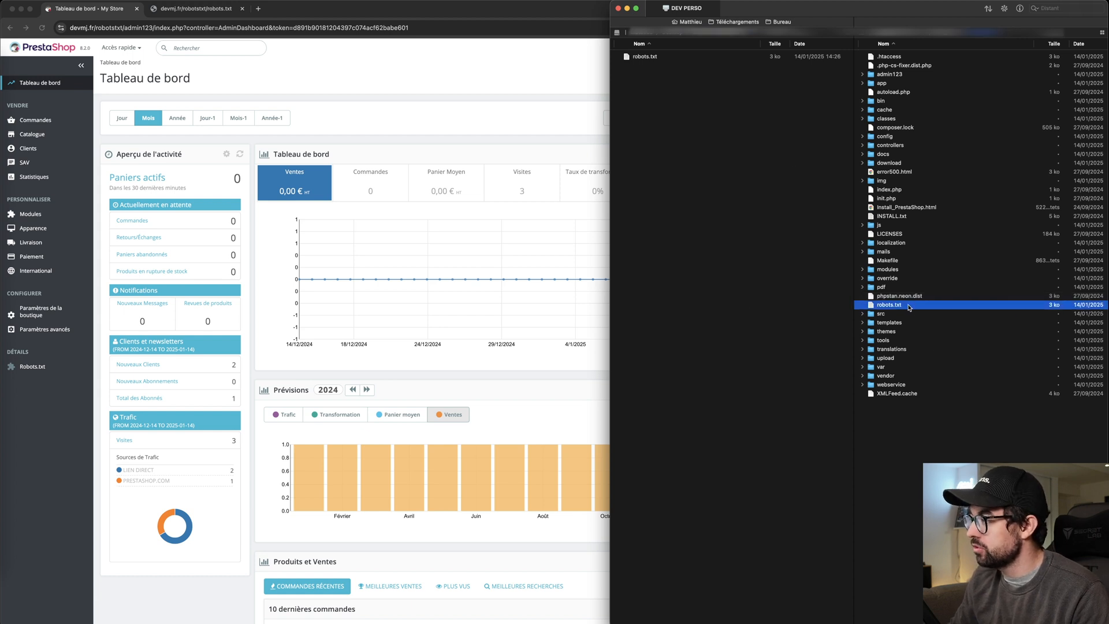
right_click(909, 307)
click(931, 319)
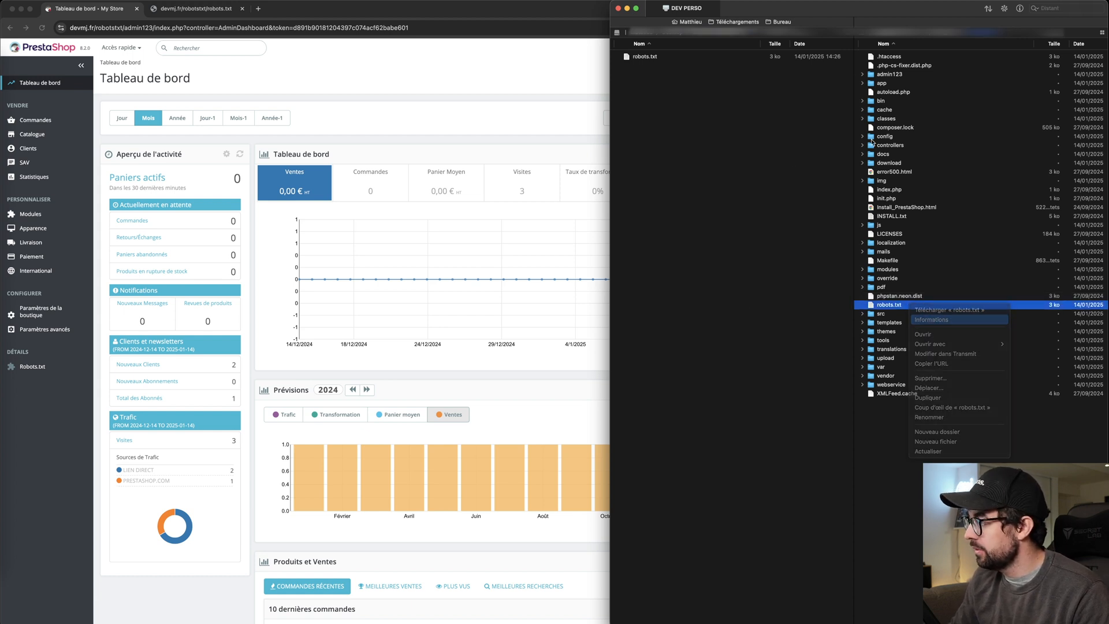
mouse_move(890, 6)
mouse_down()
mouse_move(858, 6)
mouse_move(894, 2)
mouse_up()
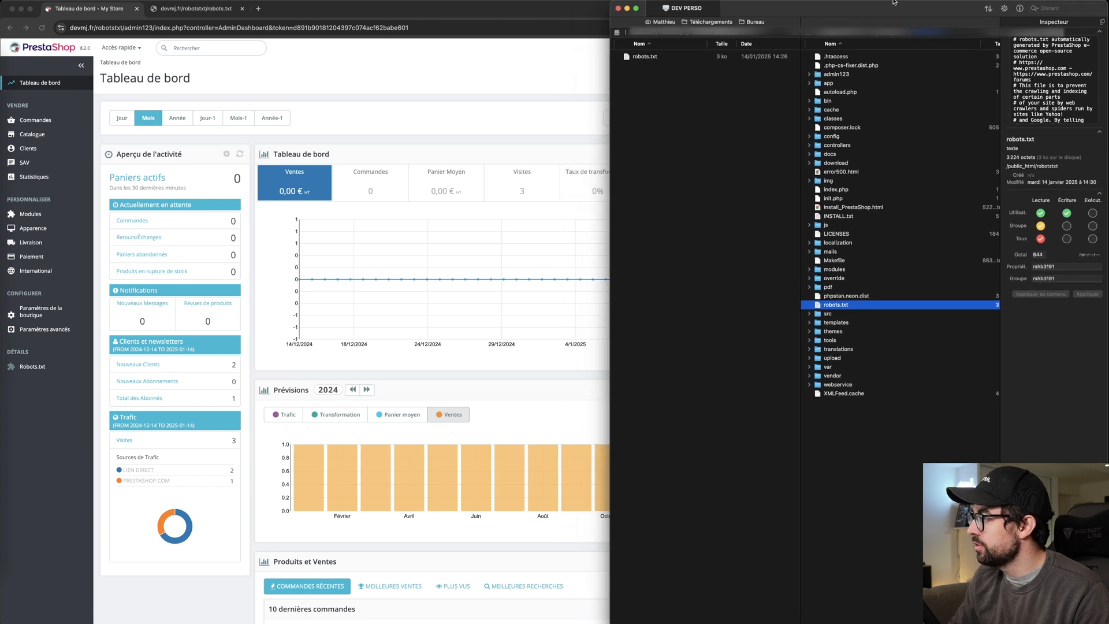
double_click(1038, 255)
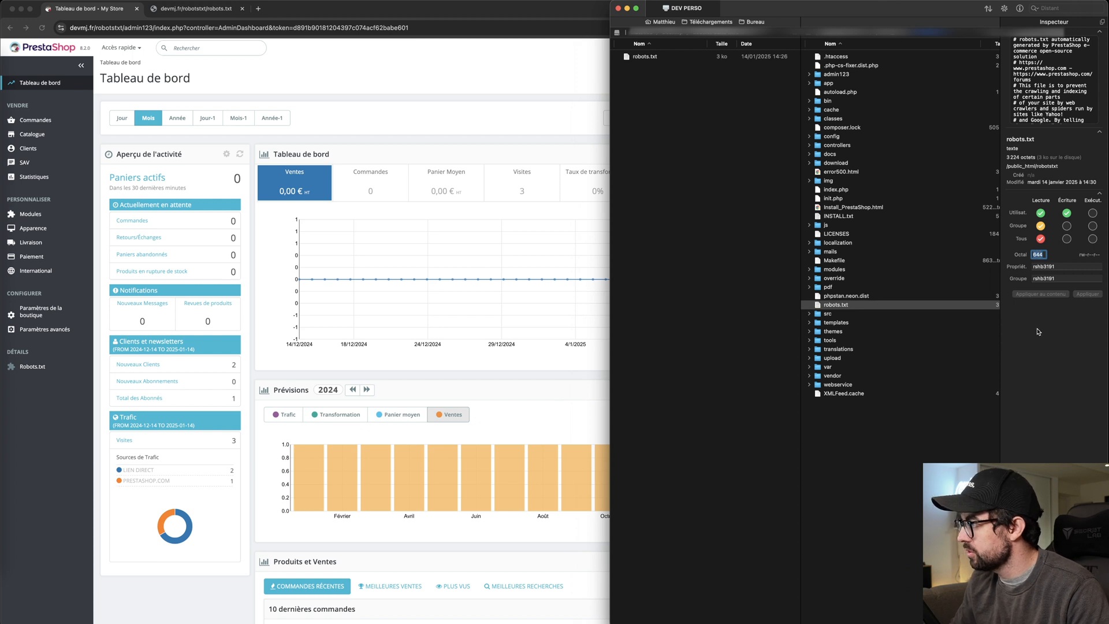
text(4)
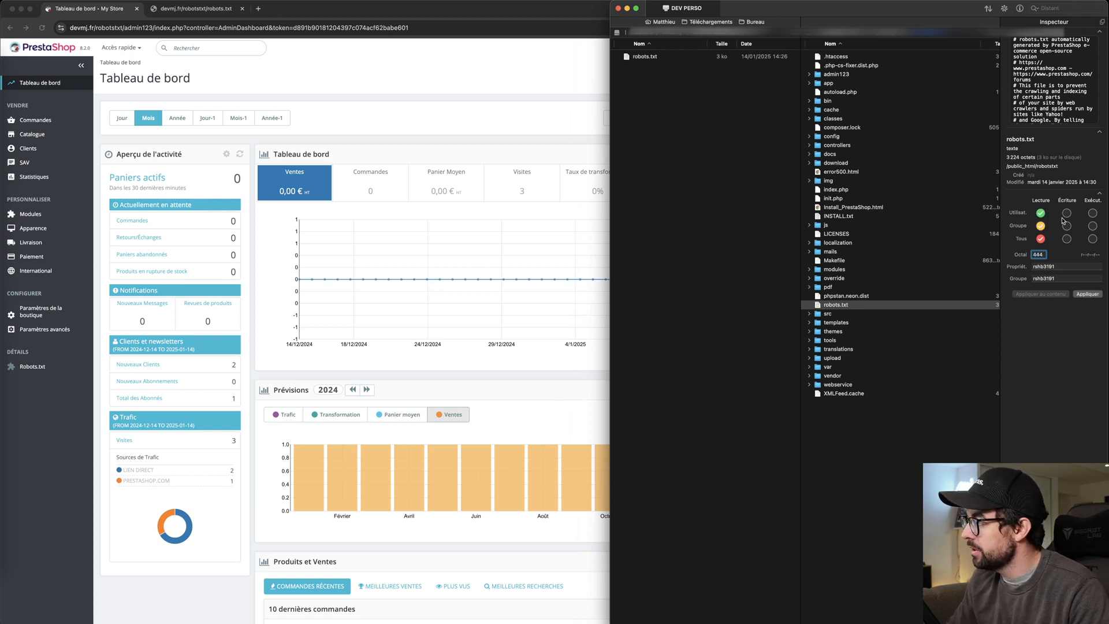
click(1087, 294)
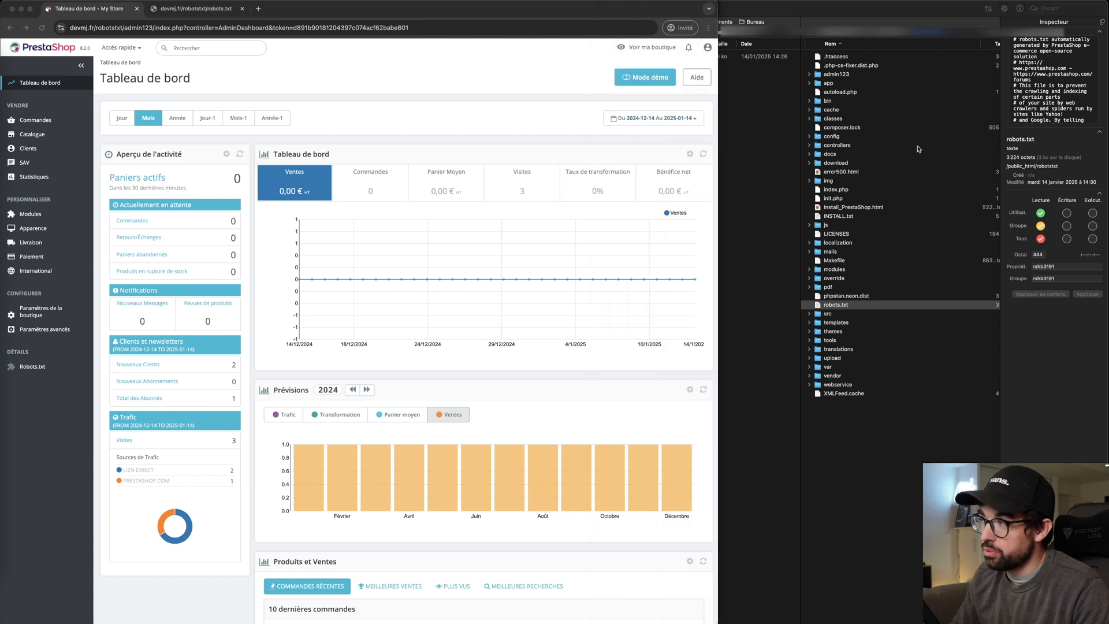
- In .htaccess, insert a <Files "robots.txt"> block before the composer.lock block, granting access to all but denying methods other than GET and POST, and save
click(855, 58)
double_click(856, 58)
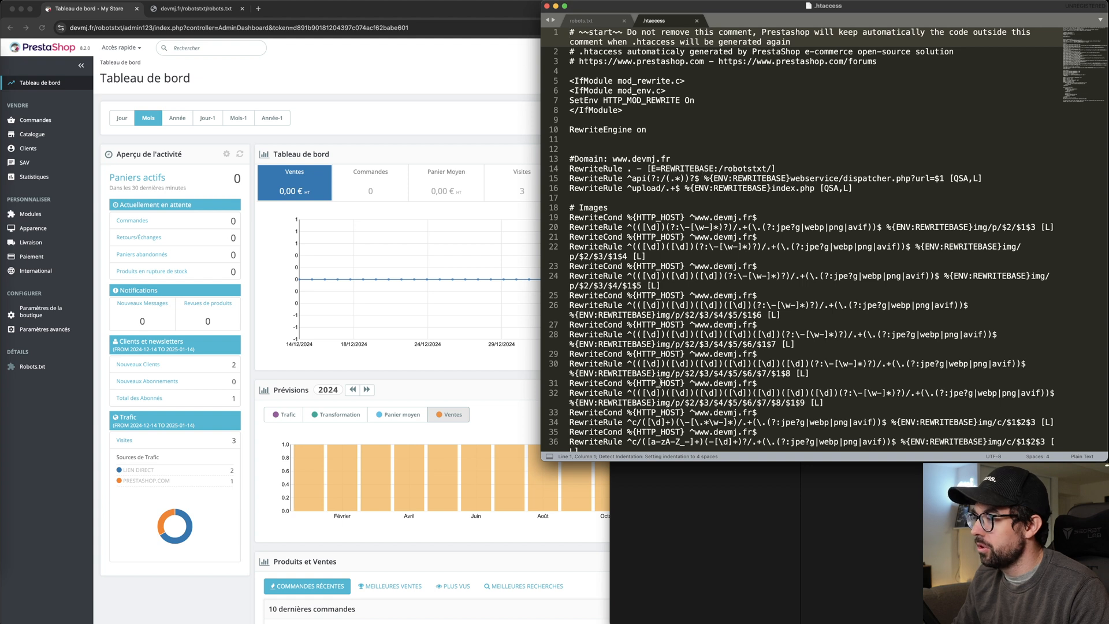
scroll(660, 382, down, 10)
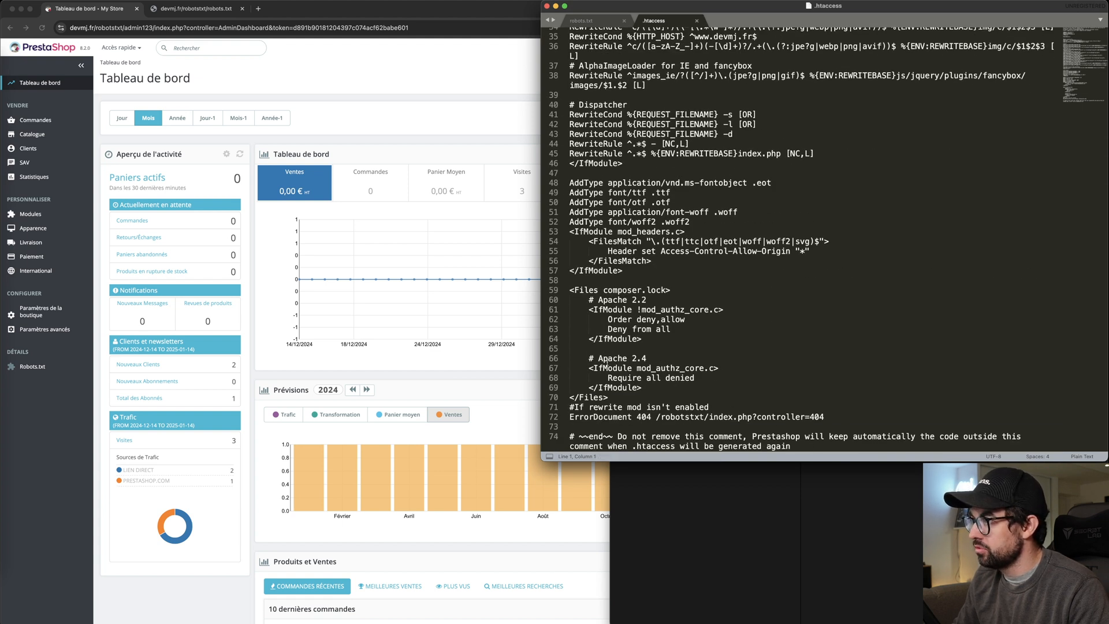
click(572, 280)
text(<Files "robots.txt">     Require all granted     <IfModule mod_authz_core.c>         Require all granted     </IfModule>     <IfModule mod_authz_host.c>         Order allow,deny         Allow from all     </IfModule>     <LimitExcept GET POST>         Deny from all     </LimitExcept> </Files>)
drag(604, 281, 662, 280)
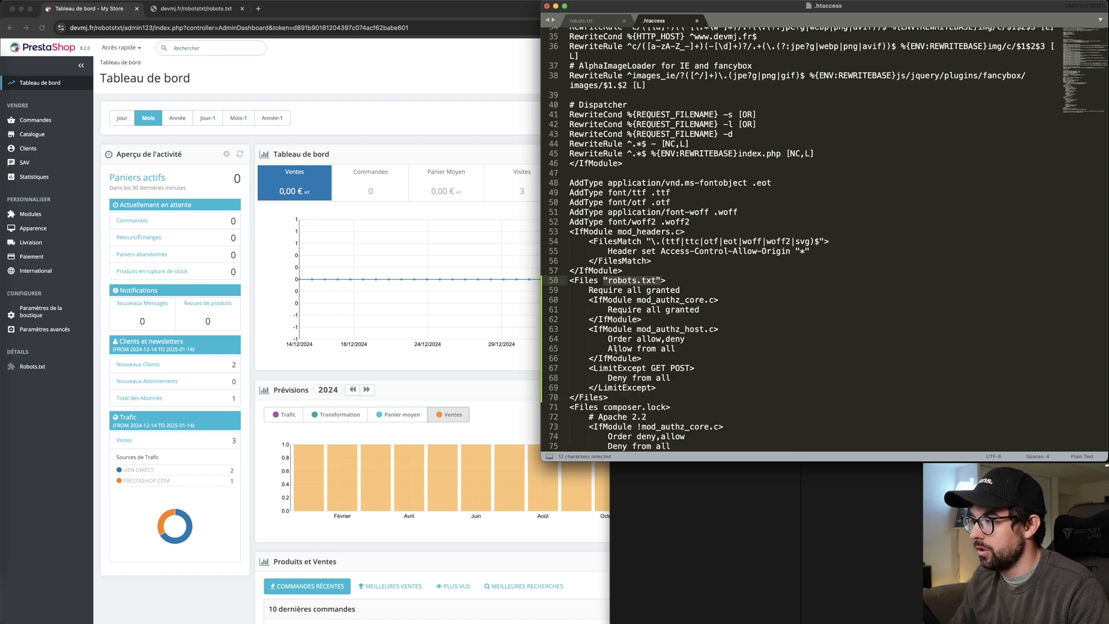
key(super+s)
- Examine each line of the robots.txt access block in .htaccess, from its closing tag up to the mod_authz_core.c rule
scroll(638, 252, down, 3)
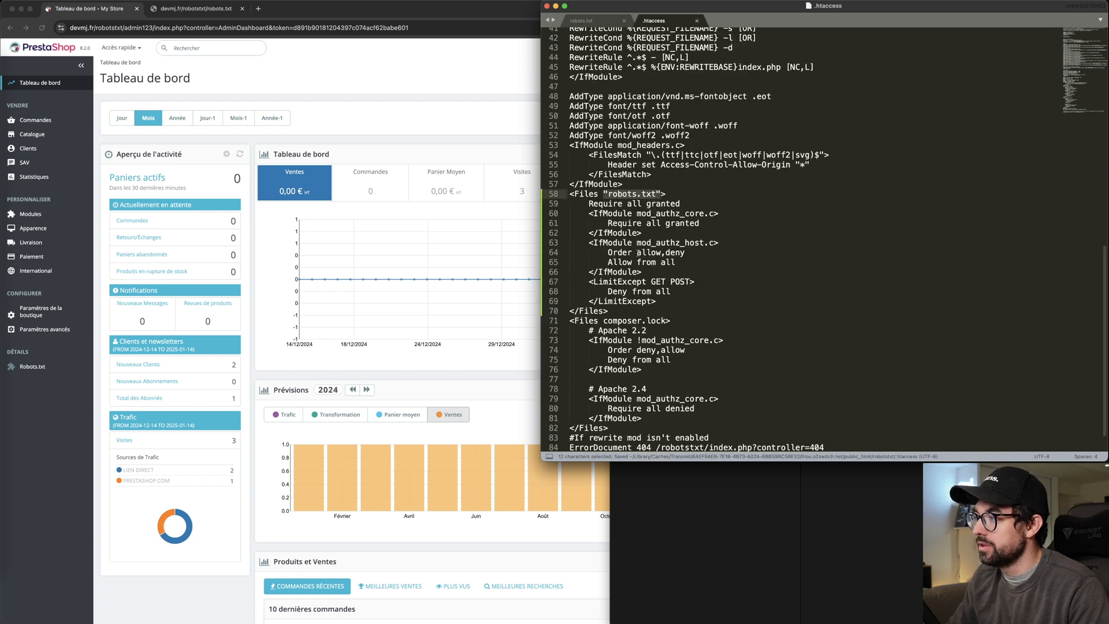
drag(619, 310, 570, 194)
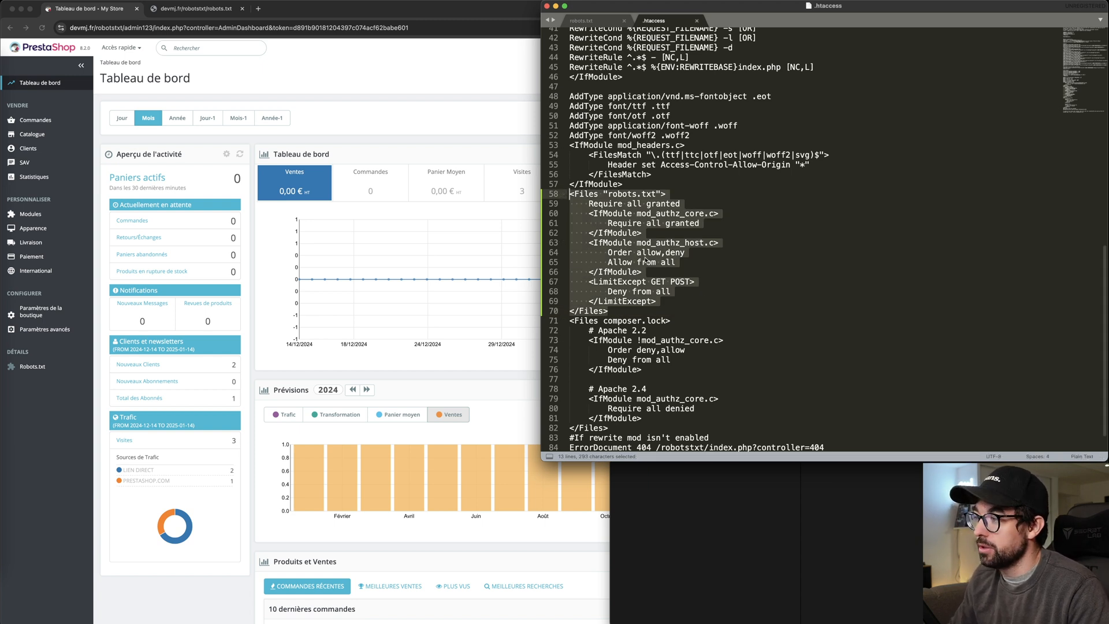
click(621, 313)
click(667, 301)
click(680, 291)
click(695, 282)
click(687, 271)
click(687, 261)
click(690, 254)
click(701, 243)
click(707, 234)
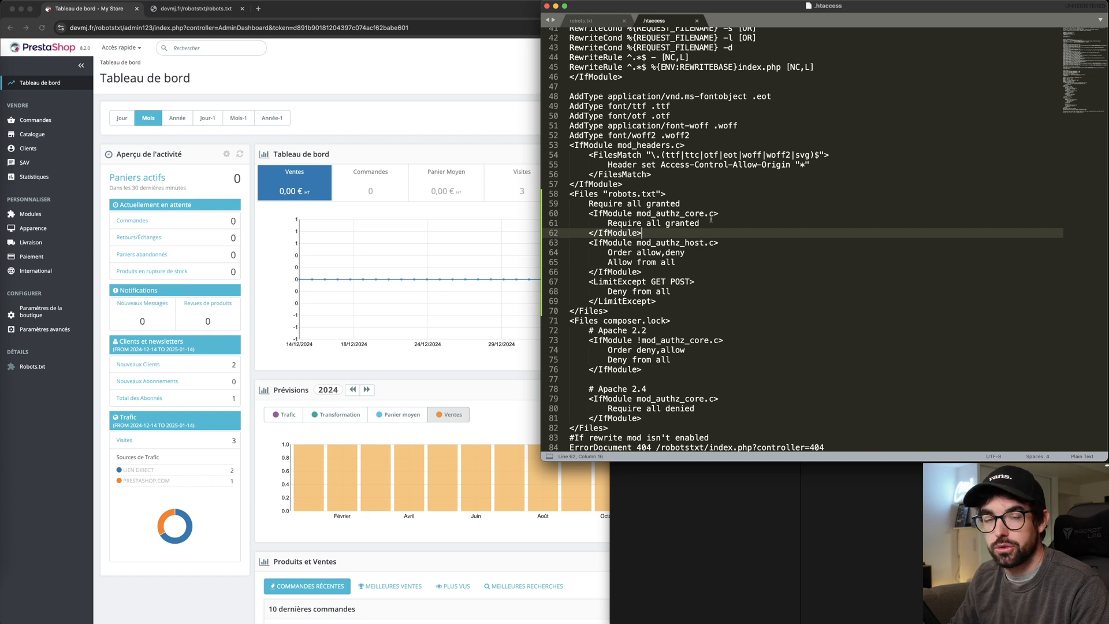
- Switch to the browser and view the published robots.txt from its beginning
click(196, 9)
scroll(246, 99, up, 10)
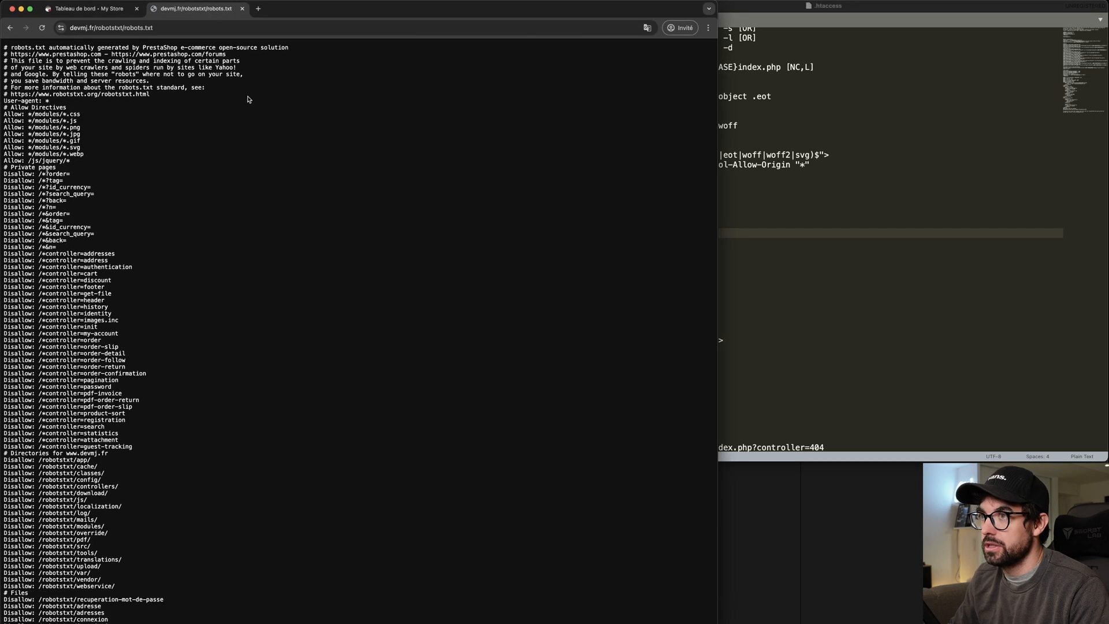
- In the editor, append robots.txt rules after the Sitemap line with "Disallow: /" for ChatGPTBot and CCBot, and an empty Disallow for User-agent *
click(811, 189)
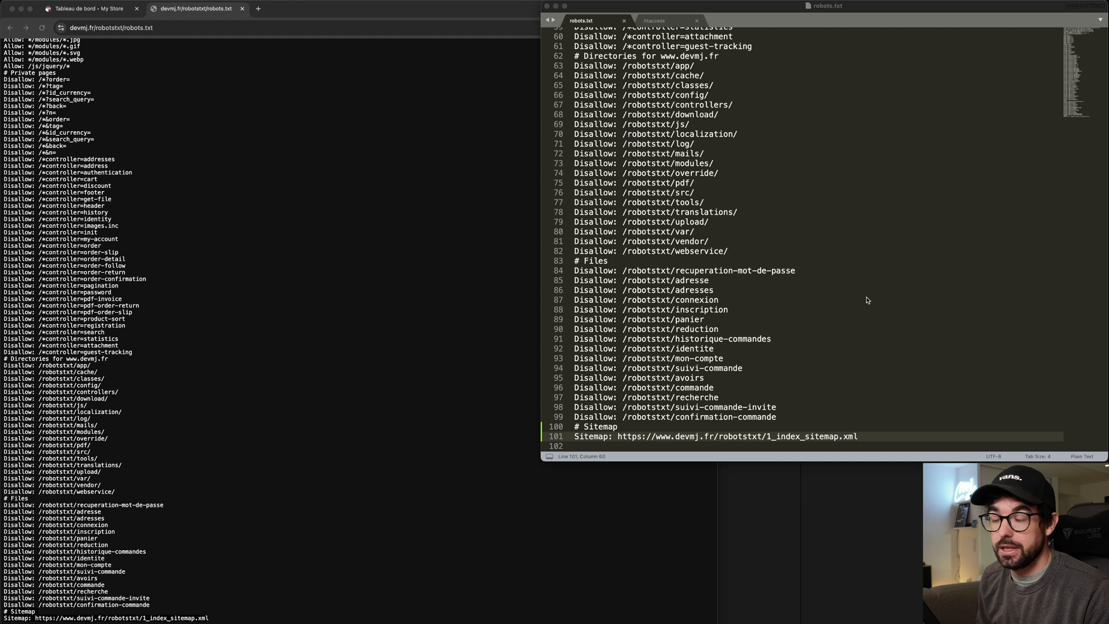
click(868, 438)
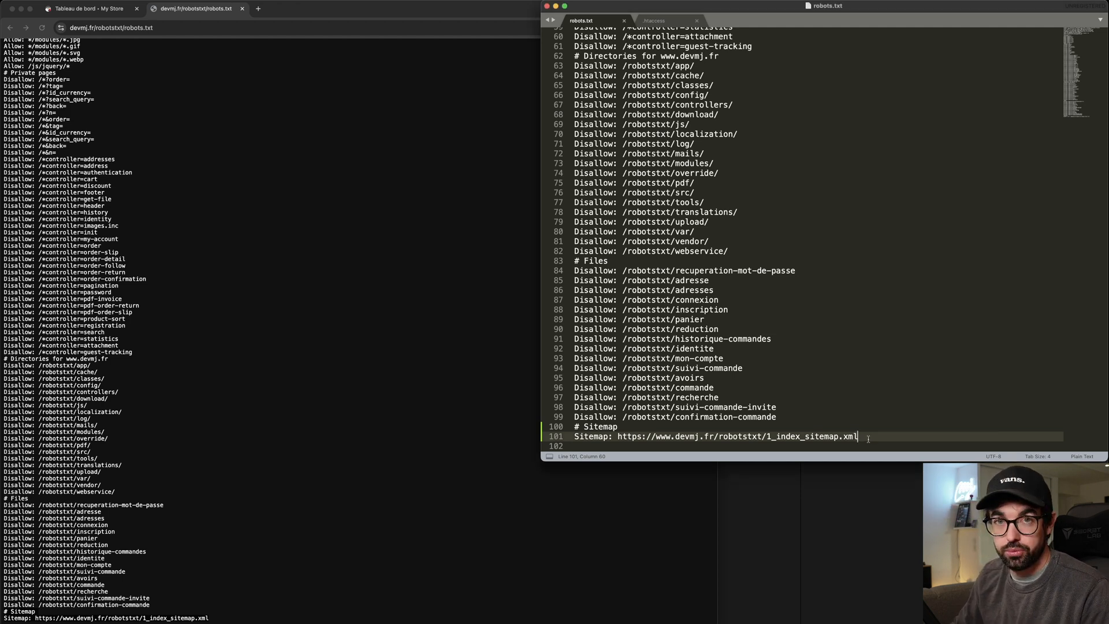
key(super+v)
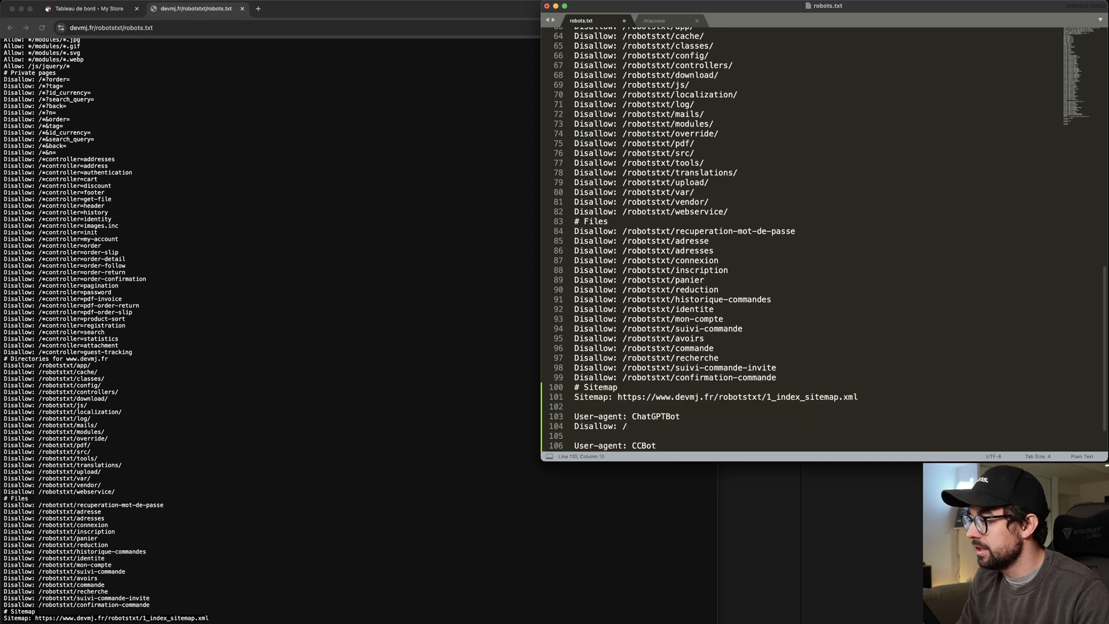
- Examine the ChatGPTBot rule in robots.txt, highlighting its User-agent and Disallow lines
mouse_move(572, 379)
mouse_down()
mouse_move(681, 379)
mouse_move(573, 389)
mouse_up()
click(623, 378)
click(681, 381)
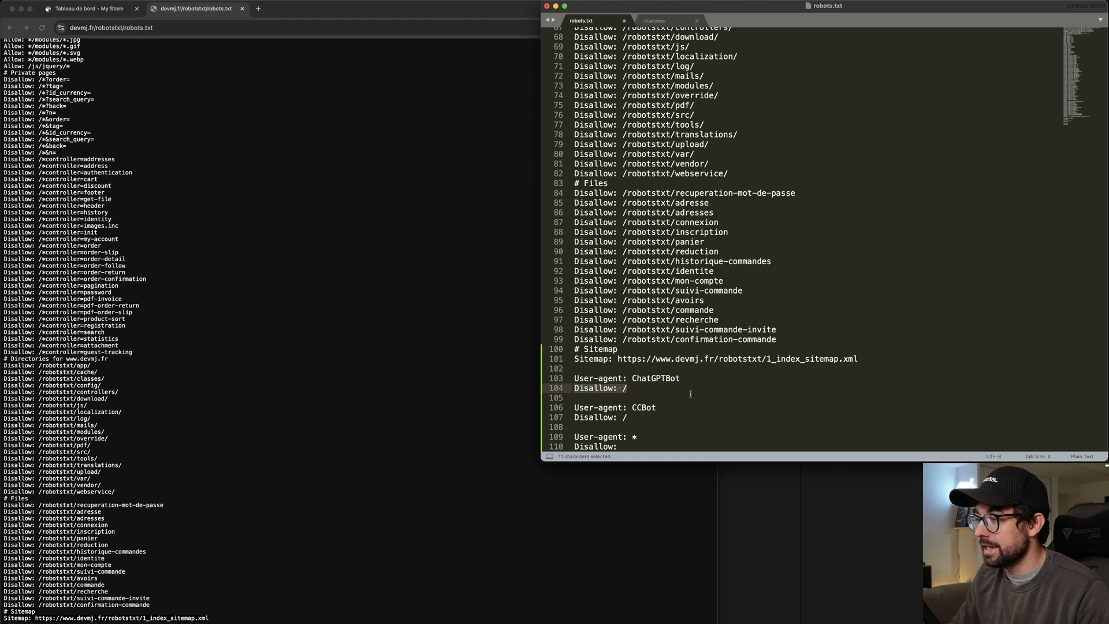
drag(623, 378, 569, 379)
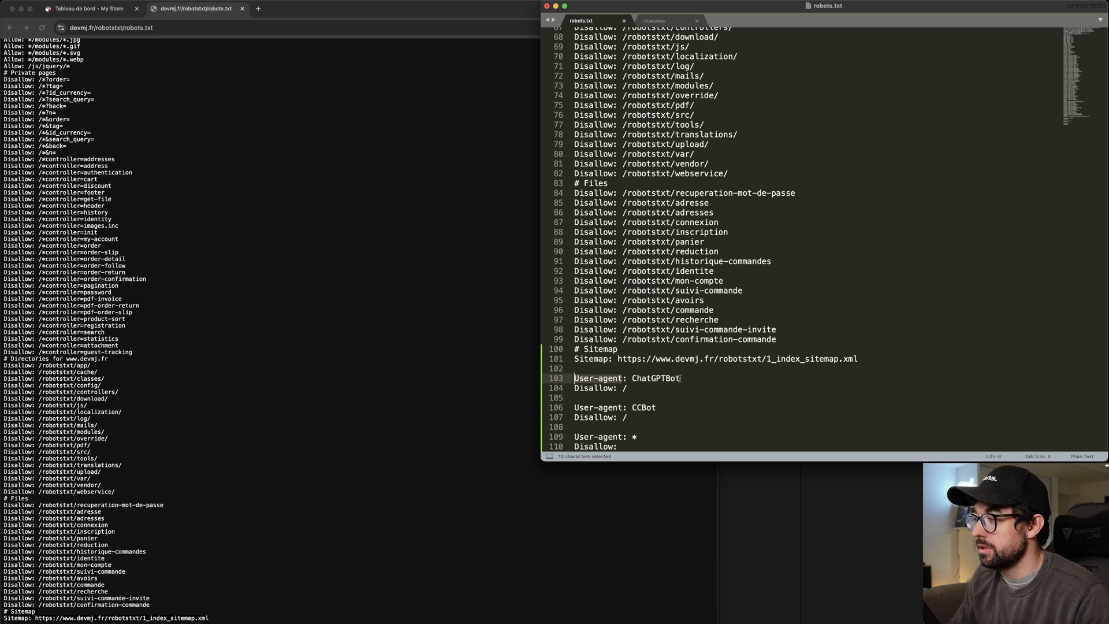
drag(681, 379, 573, 376)
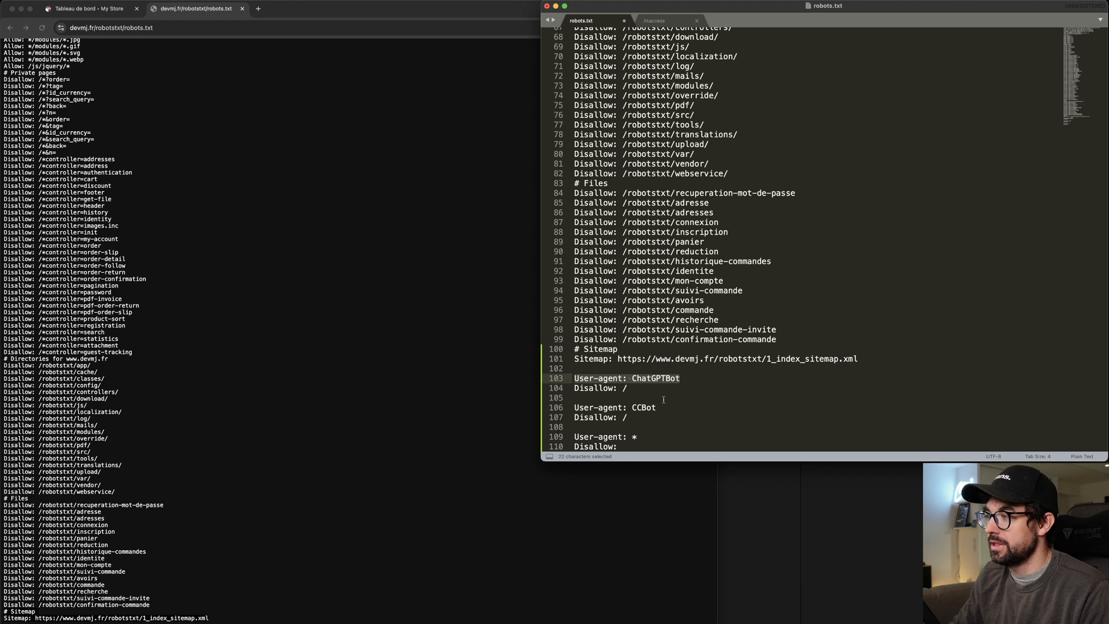
click(635, 391)
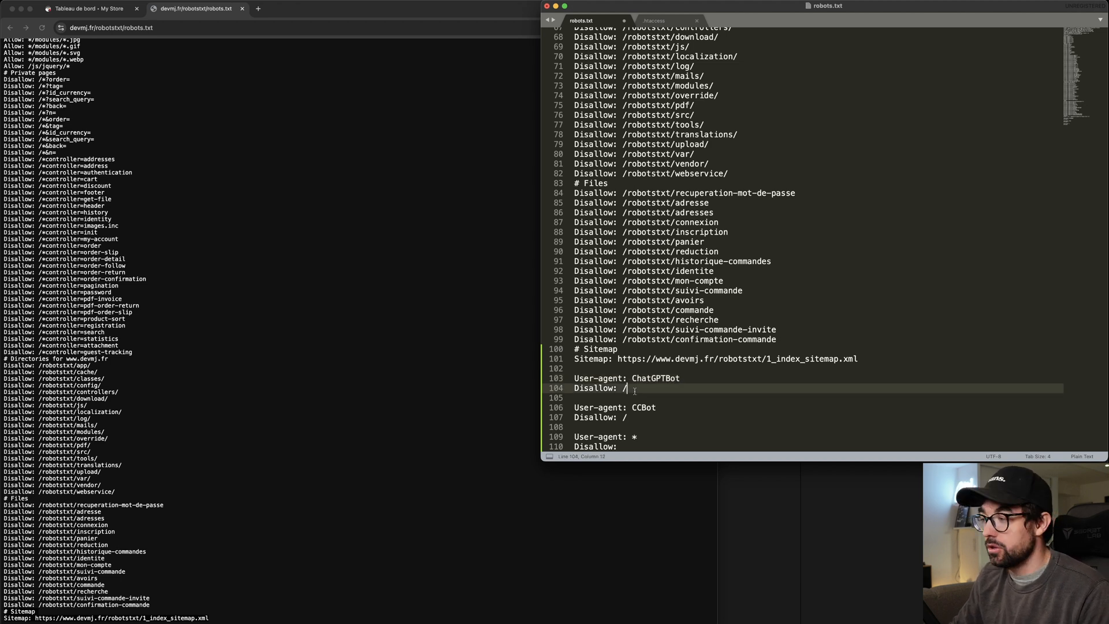
drag(621, 380, 584, 379)
drag(682, 380, 637, 381)
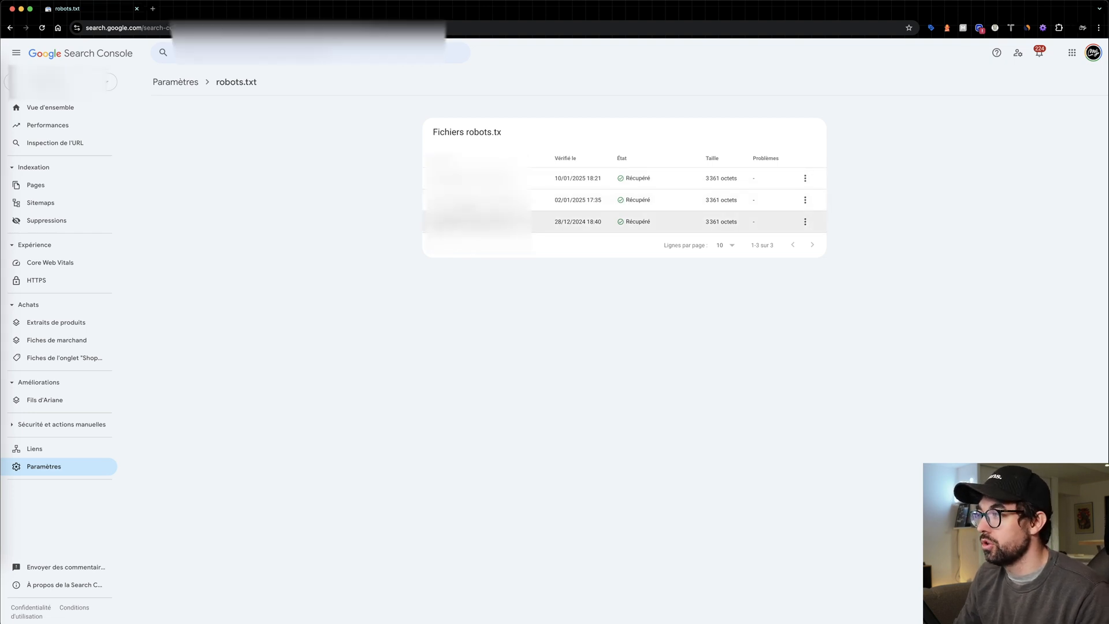
- In Google Search Console, inspect the robots.txt file checked on 10/01/2025 18:21, including its content and fetch status, and open its version history
click(572, 180)
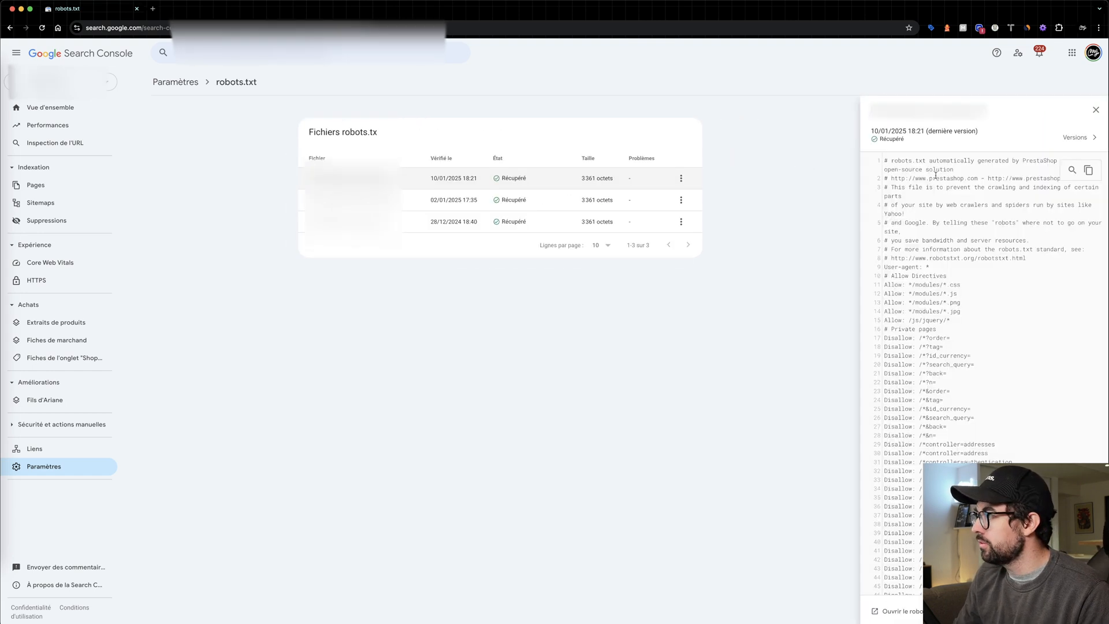
scroll(935, 179, down, 5)
scroll(931, 190, up, 5)
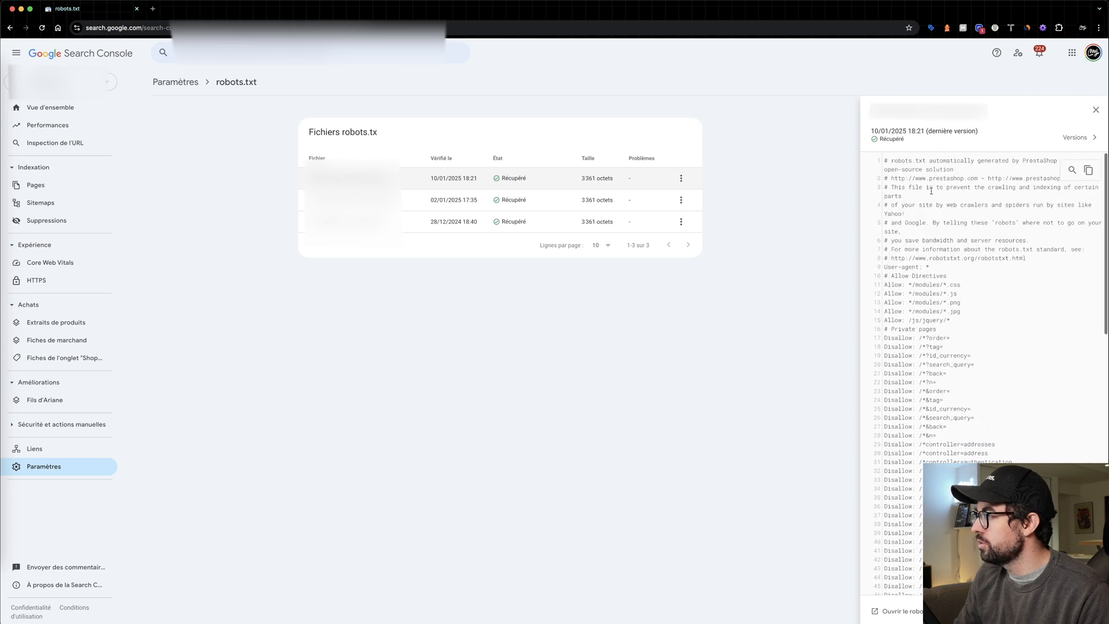
drag(907, 140, 871, 140)
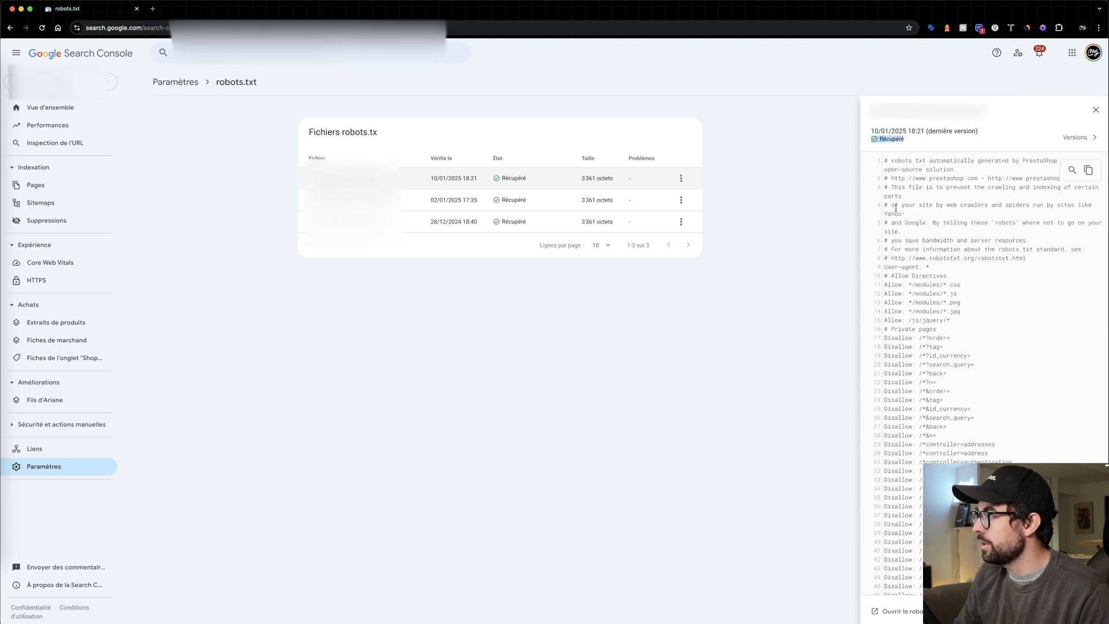
click(1077, 137)
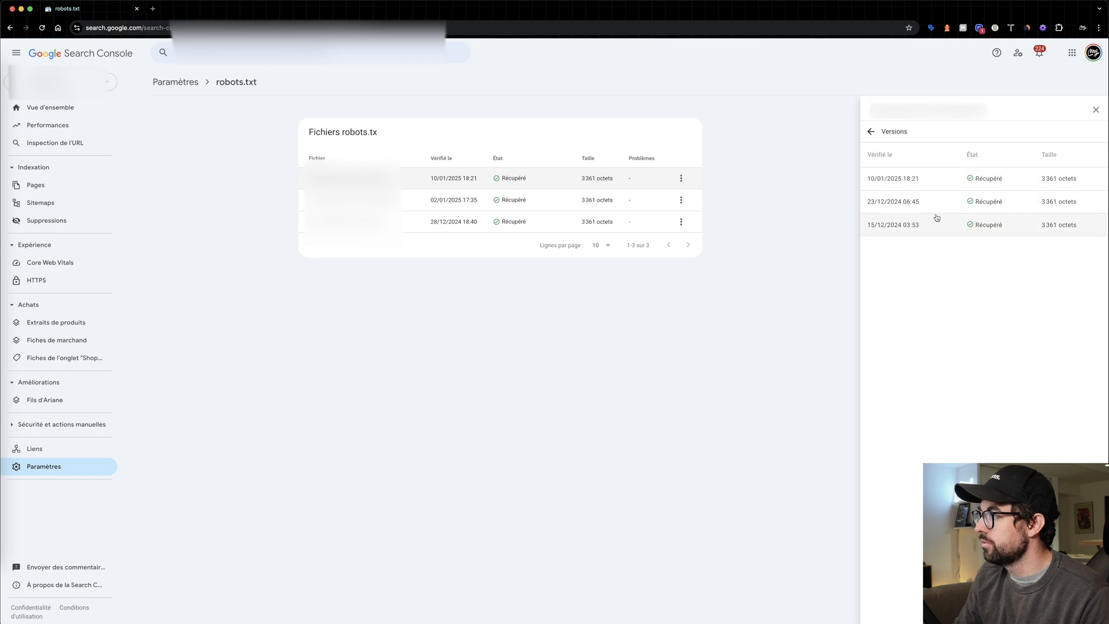